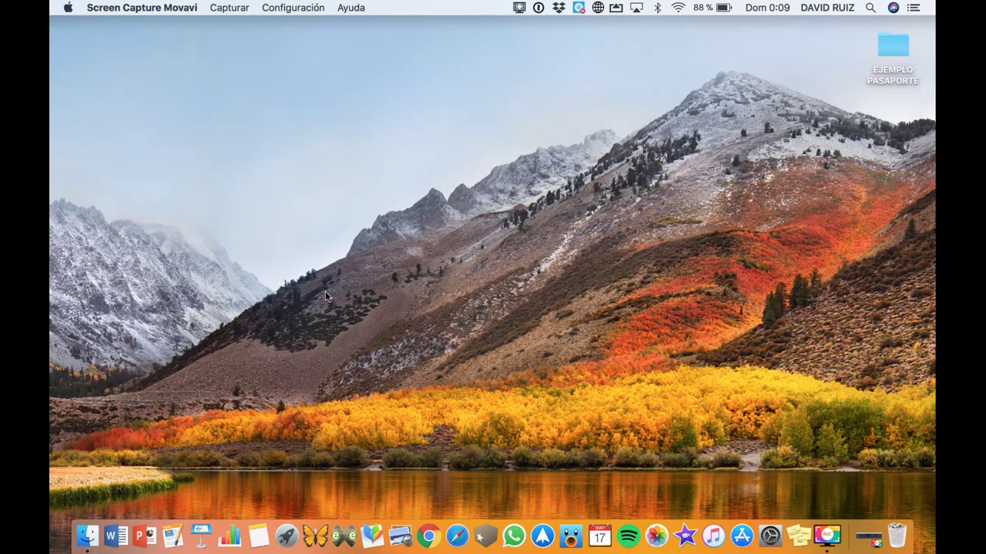
Launch PowerPoint and create a new blank presentation, Presentación1
click(141, 531)
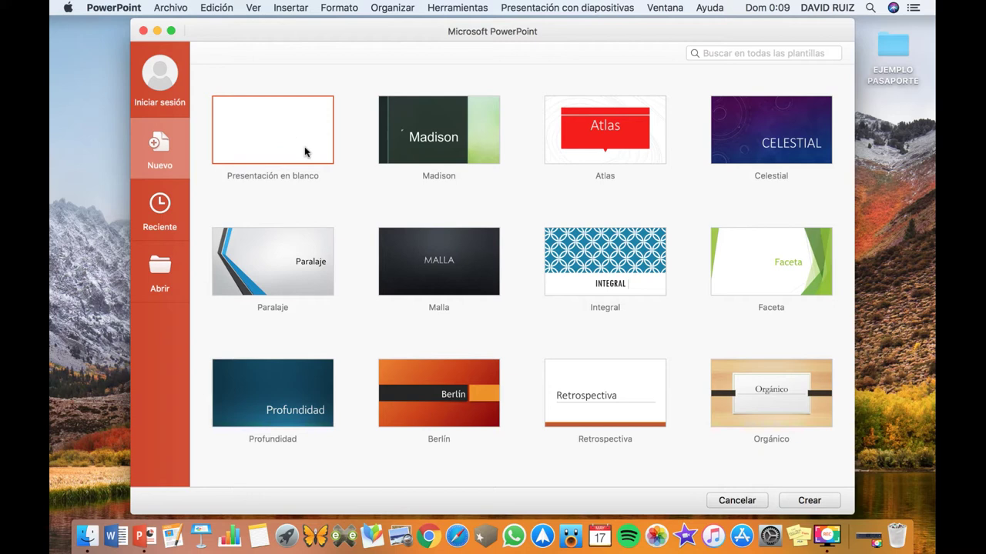
click(822, 506)
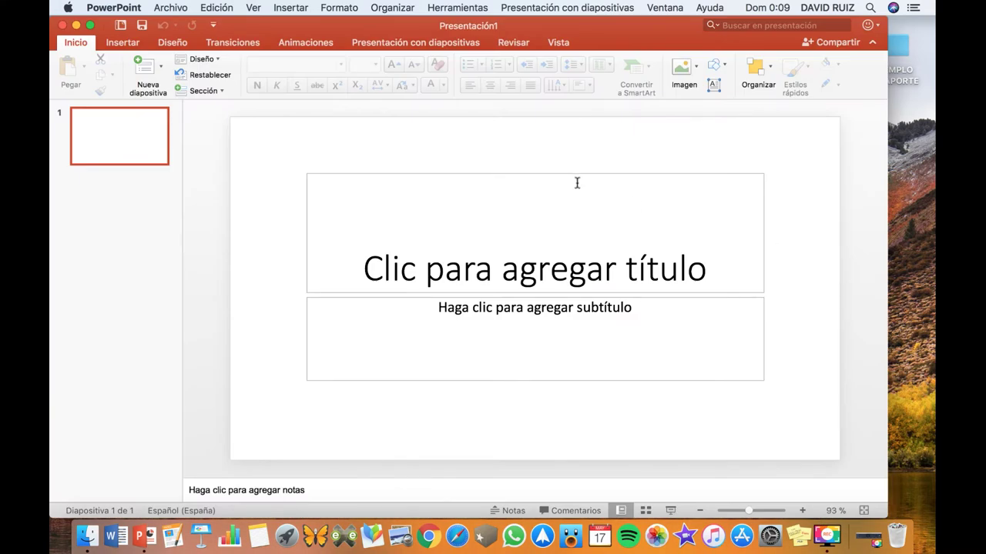
Delete the title and subtitle placeholders from slide 1
click(573, 173)
key(Delete)
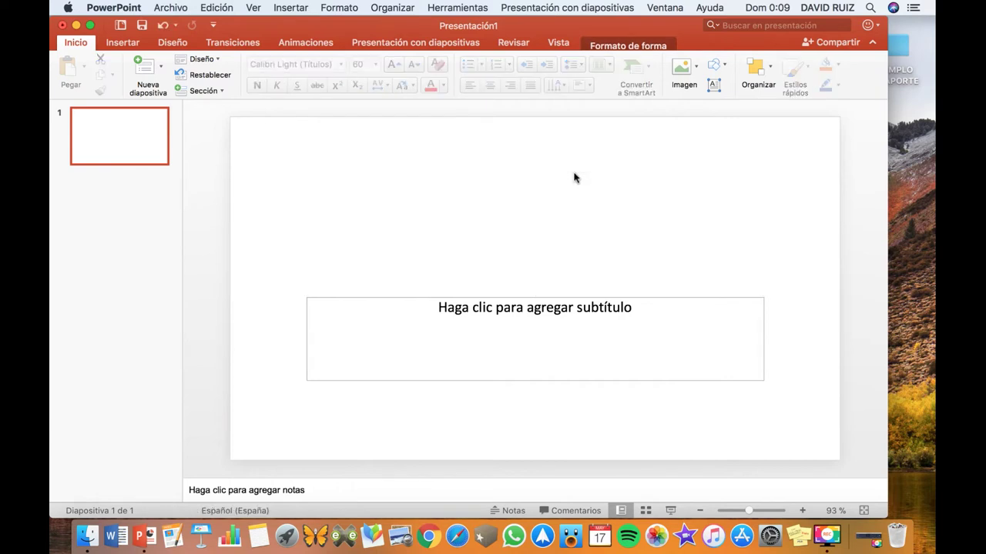
click(718, 299)
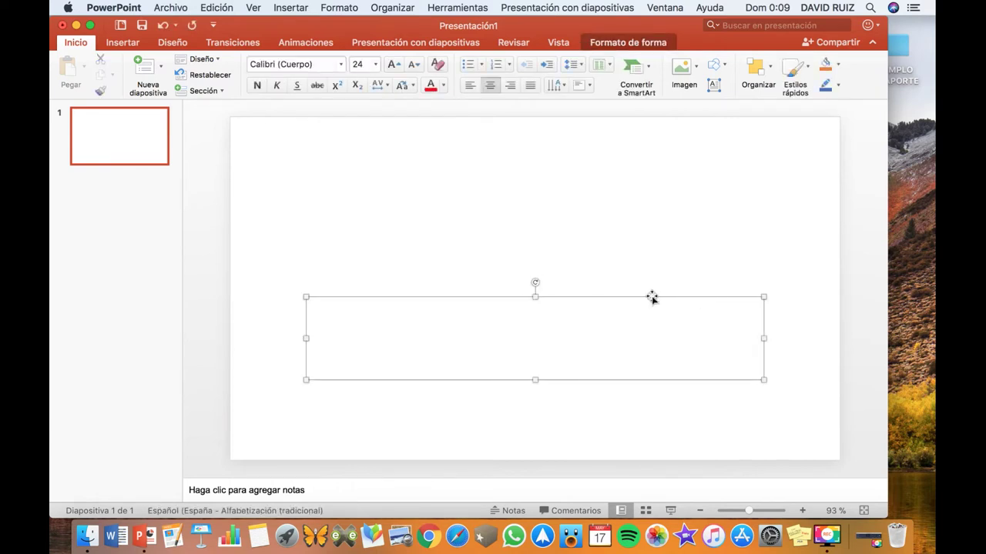
key(Delete)
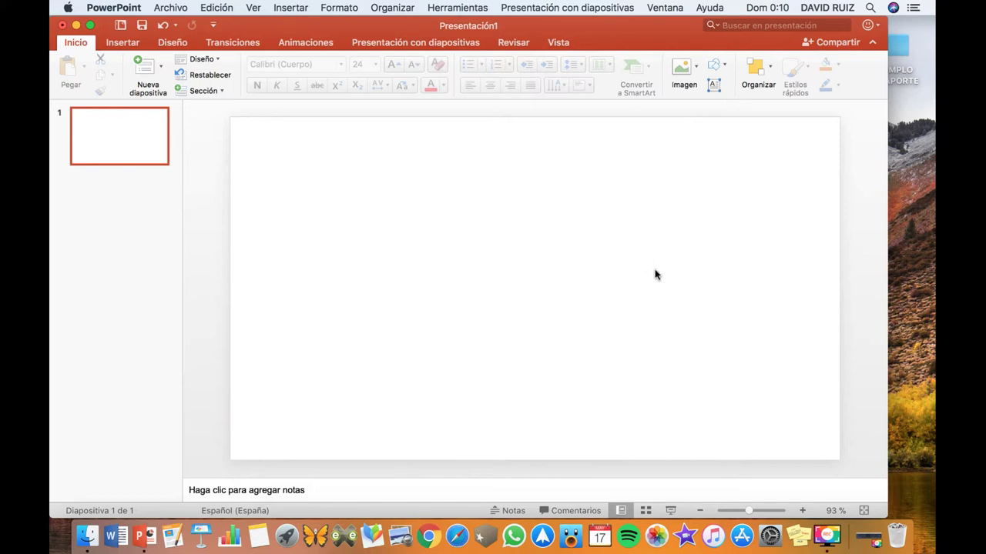
Insert PASAPORTEGAMIF.jpeg from Escritorio > EJEMPLO PASAPORTE onto the slide
click(693, 72)
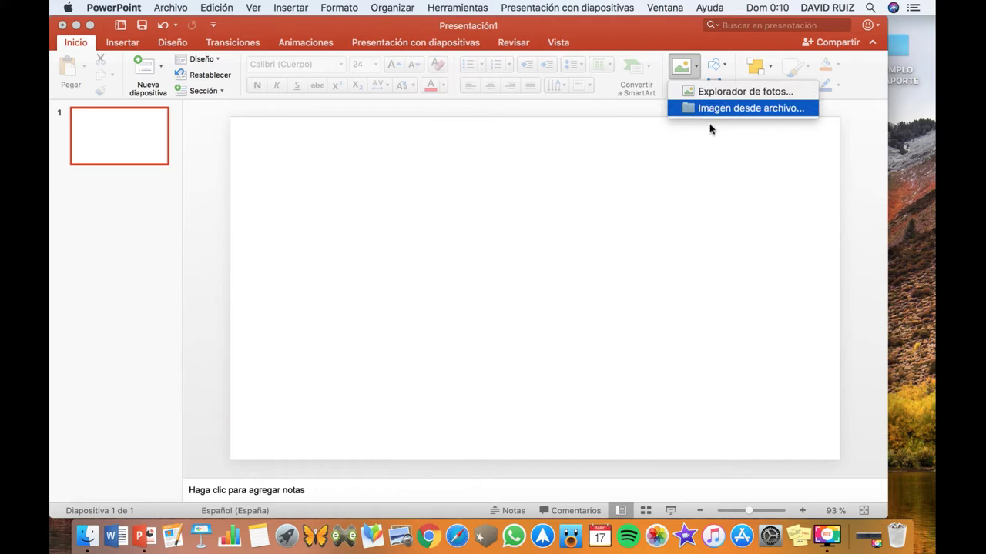
click(727, 108)
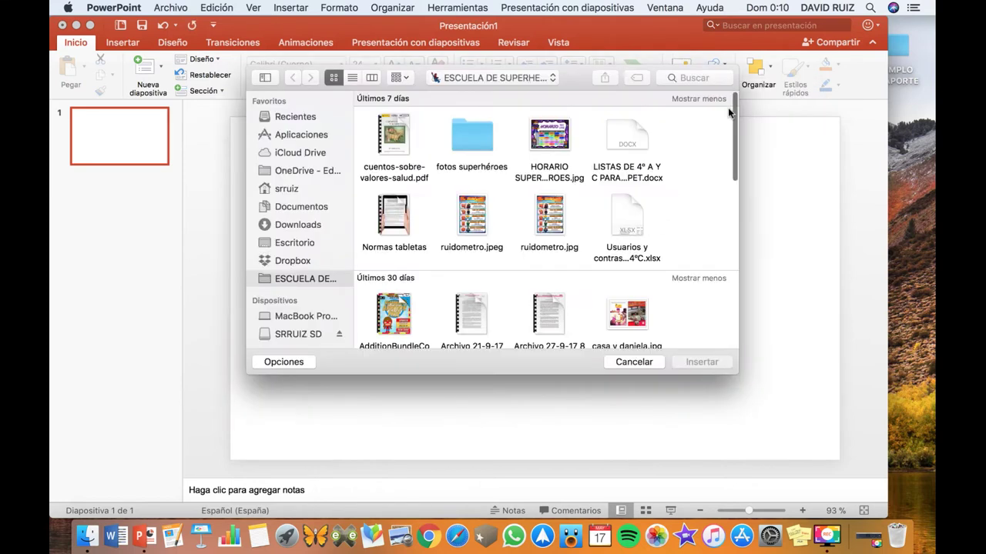
click(291, 244)
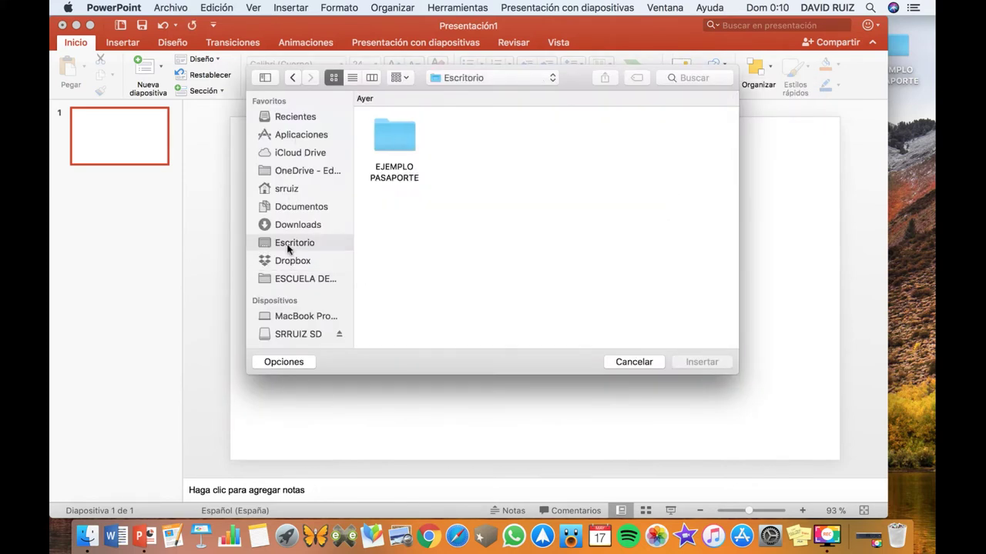
double_click(391, 142)
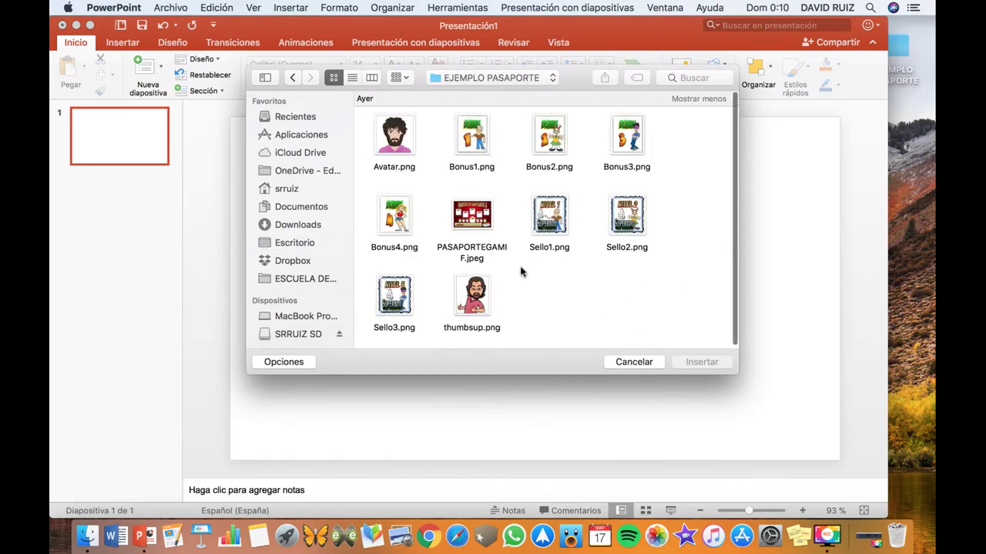
click(478, 223)
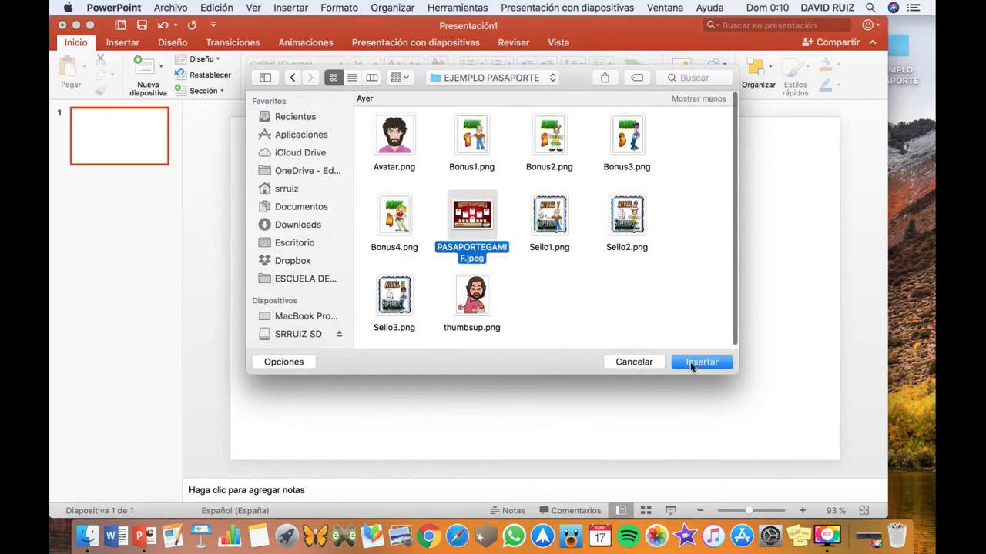
click(690, 363)
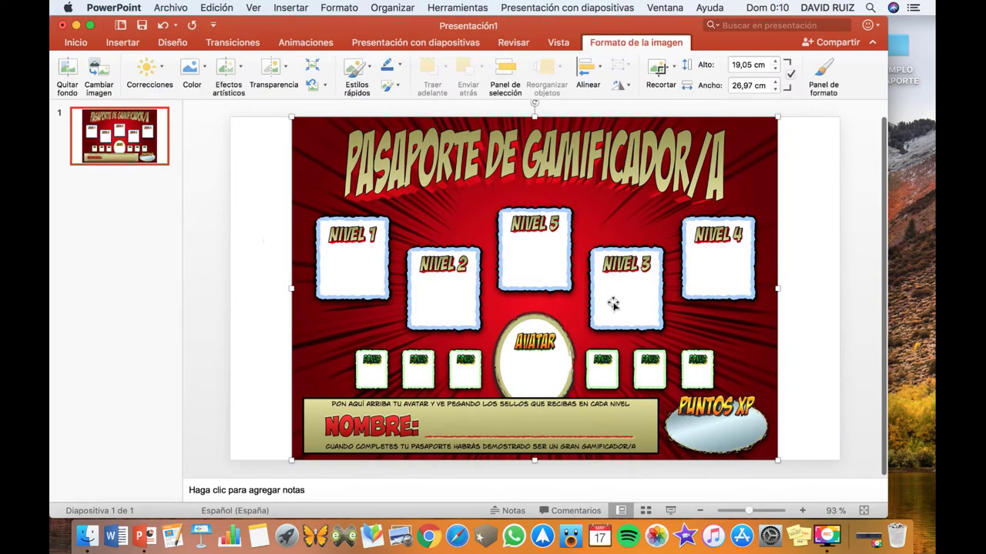
Draw a text box over the NOMBRE line holding the student's full name
click(818, 233)
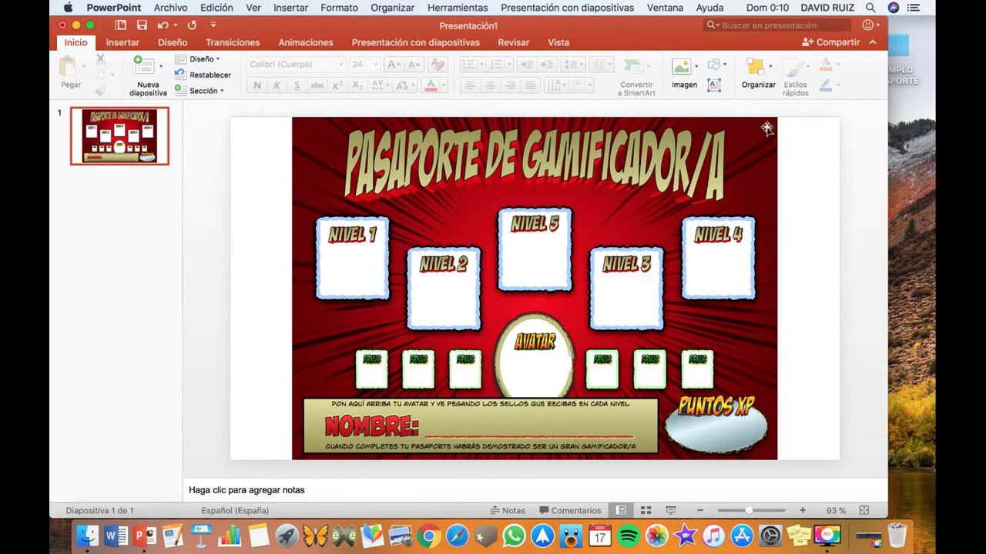
click(712, 86)
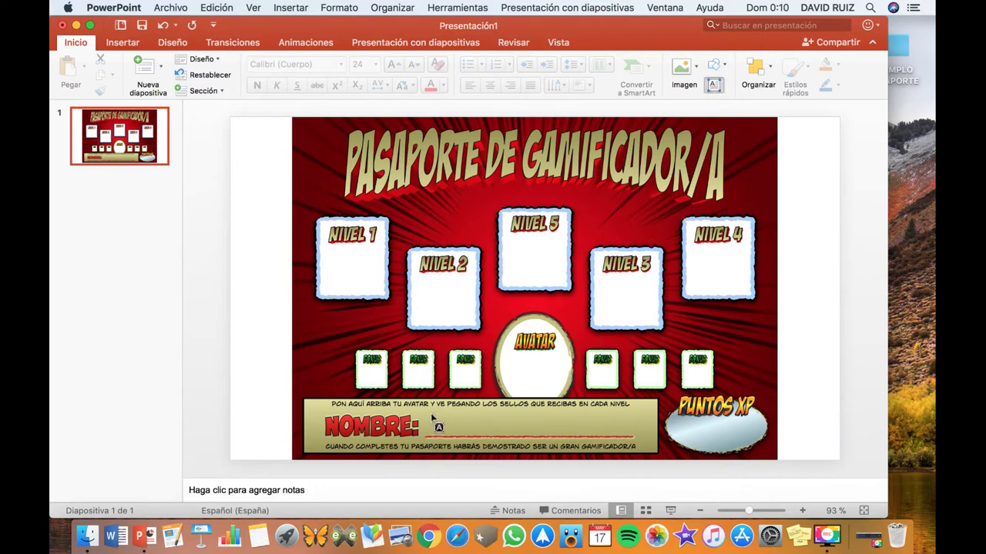
drag(429, 416, 622, 430)
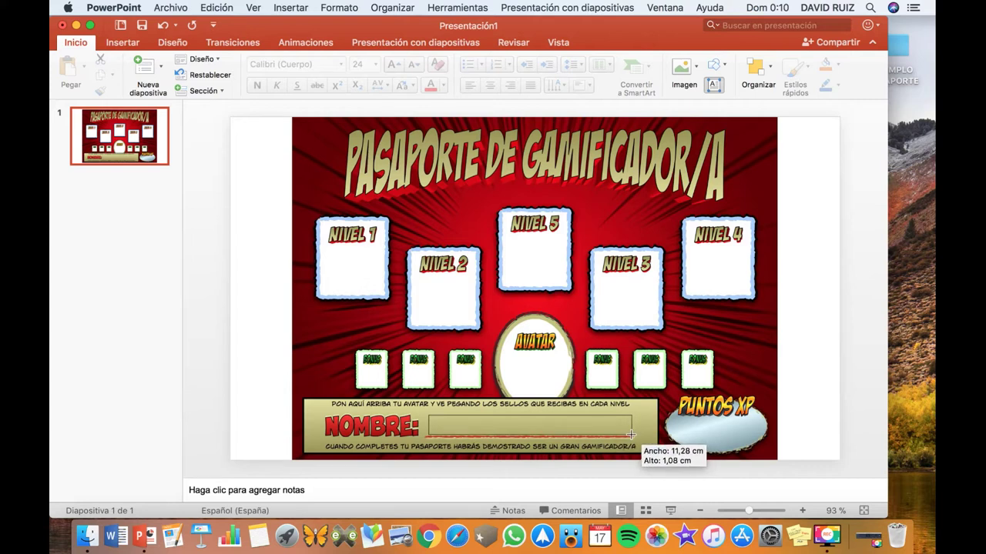
drag(622, 430, 627, 434)
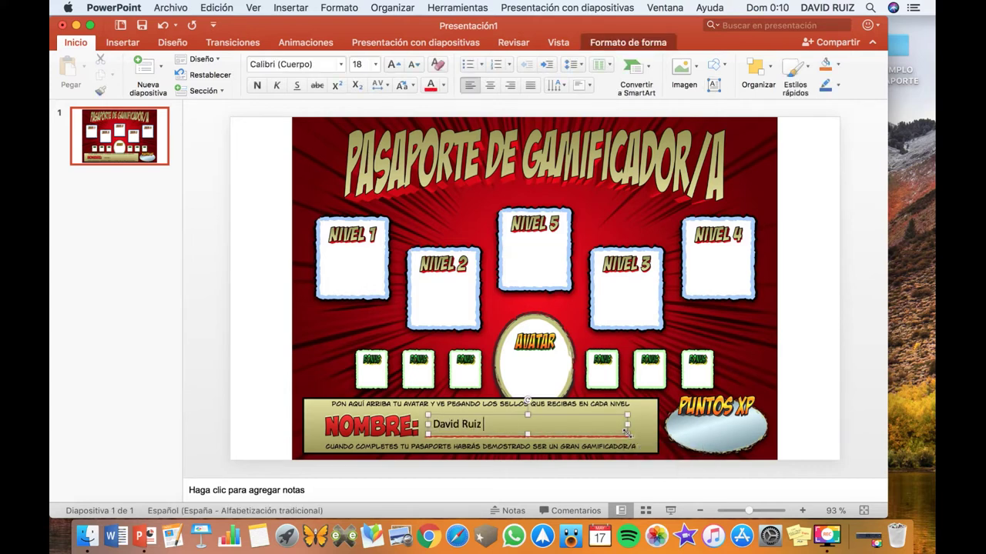
Format the name bold, in Adventure font at 24 pt, centred
triple_click(494, 426)
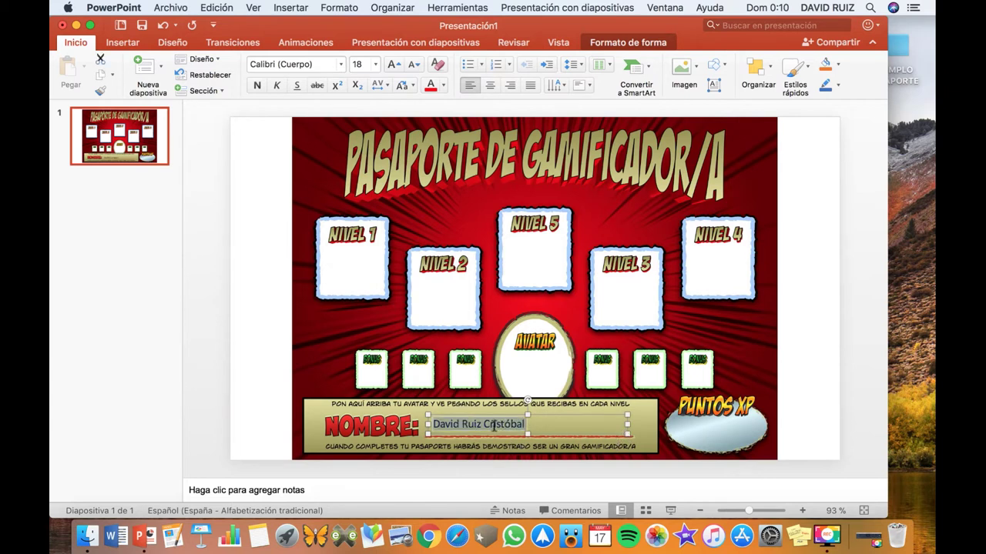
click(257, 85)
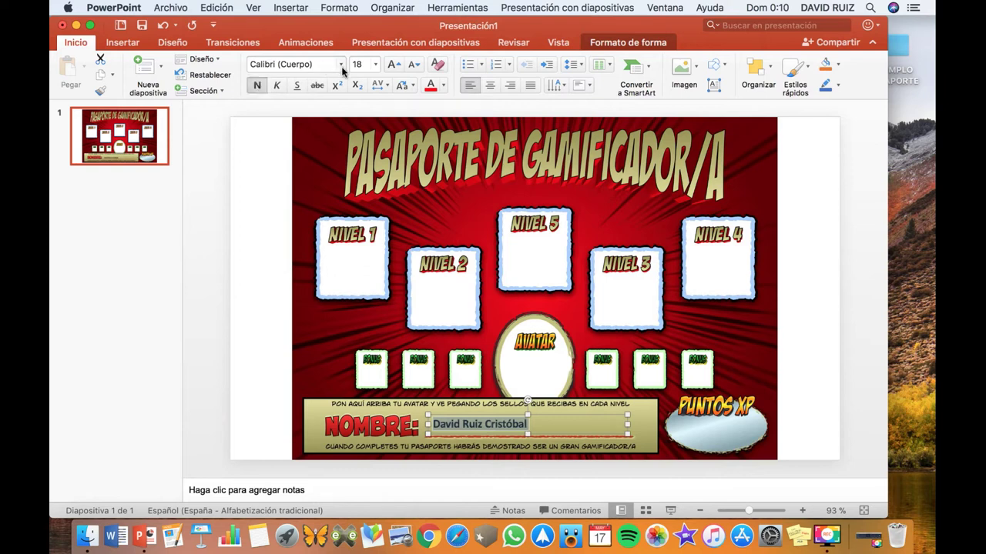
click(341, 65)
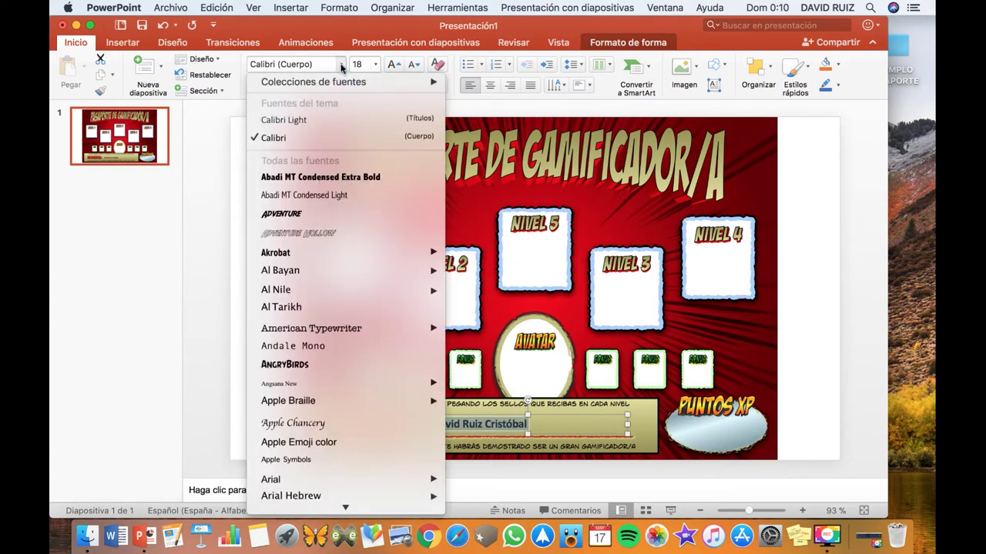
click(301, 213)
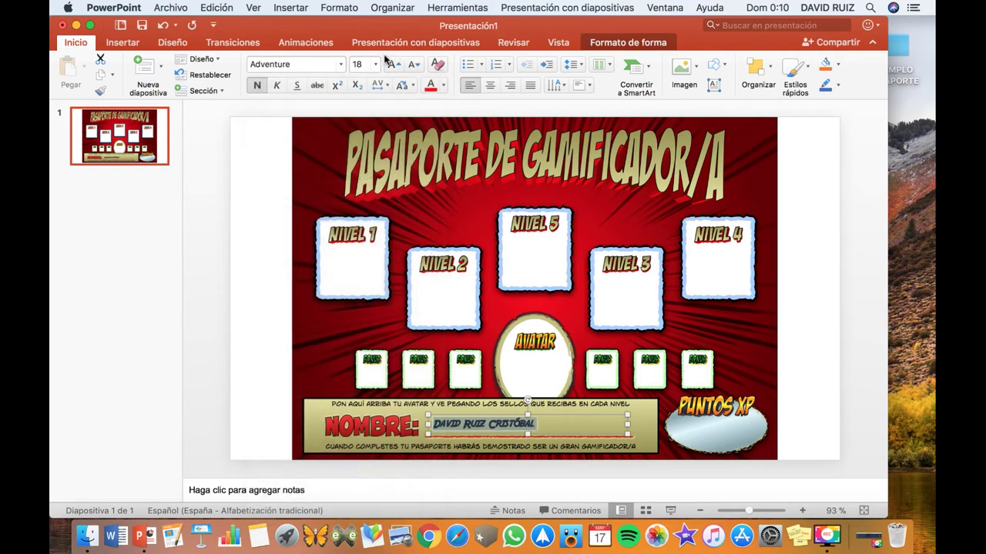
click(375, 65)
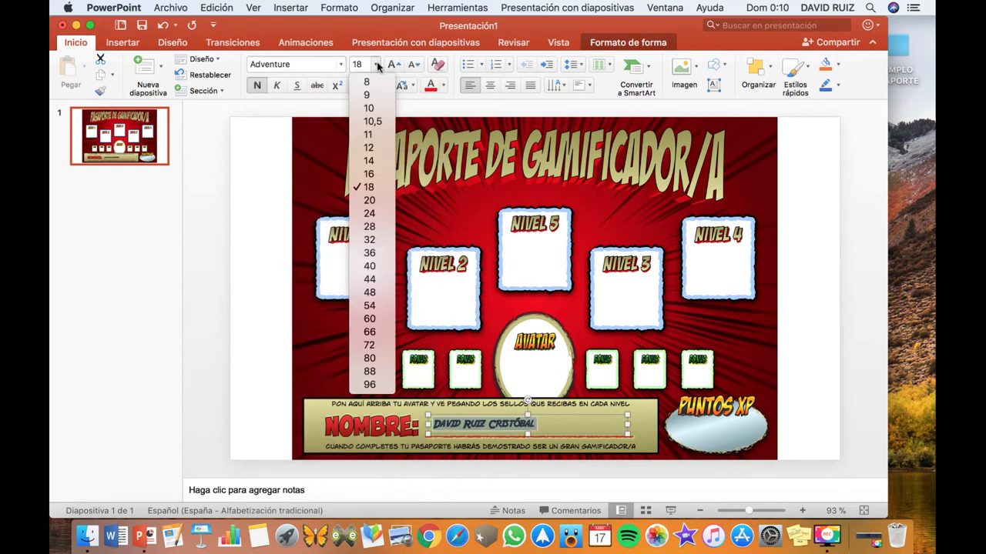
click(374, 213)
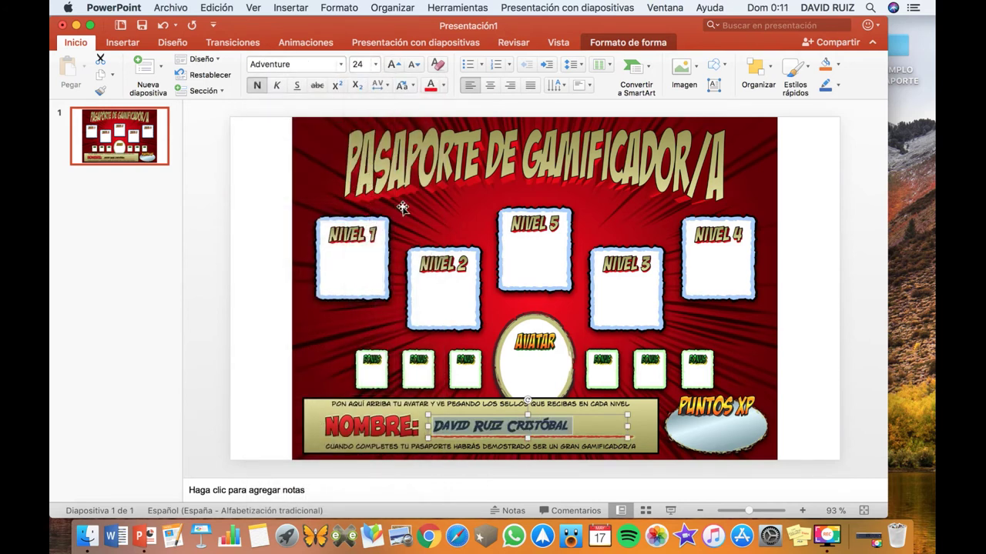
click(489, 86)
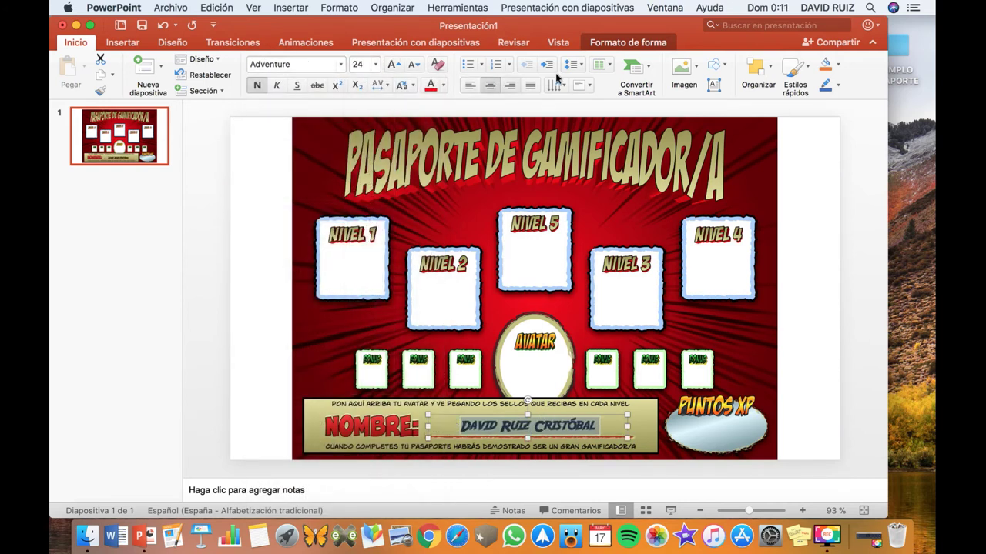
click(724, 334)
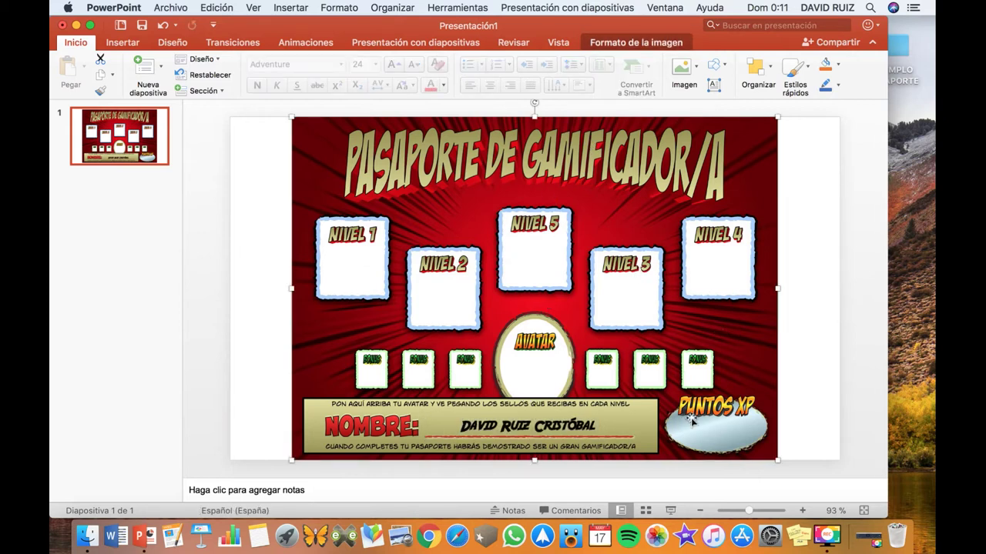
Add a 560 text box on the PUNTOS XP oval in Adventure 32 pt, centred
click(713, 85)
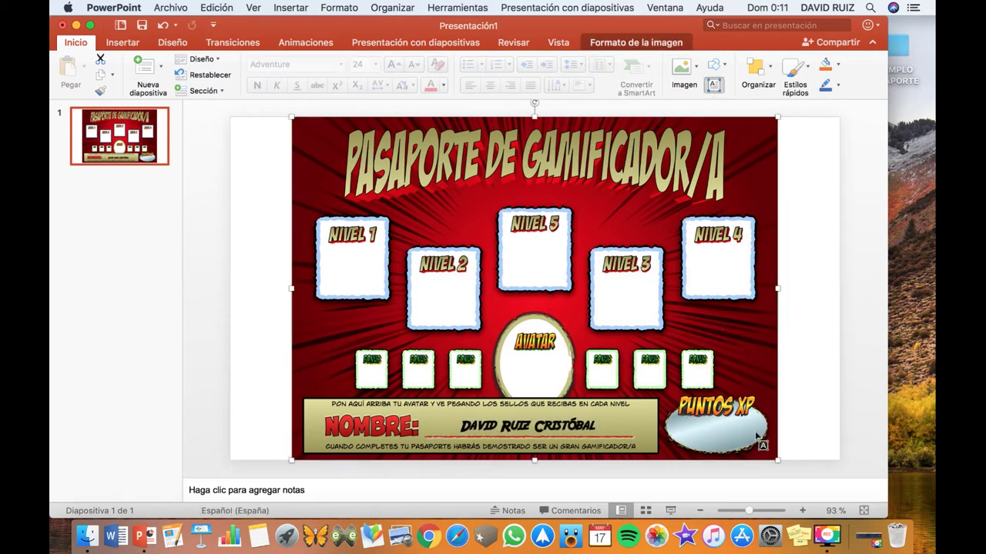
drag(681, 421, 750, 441)
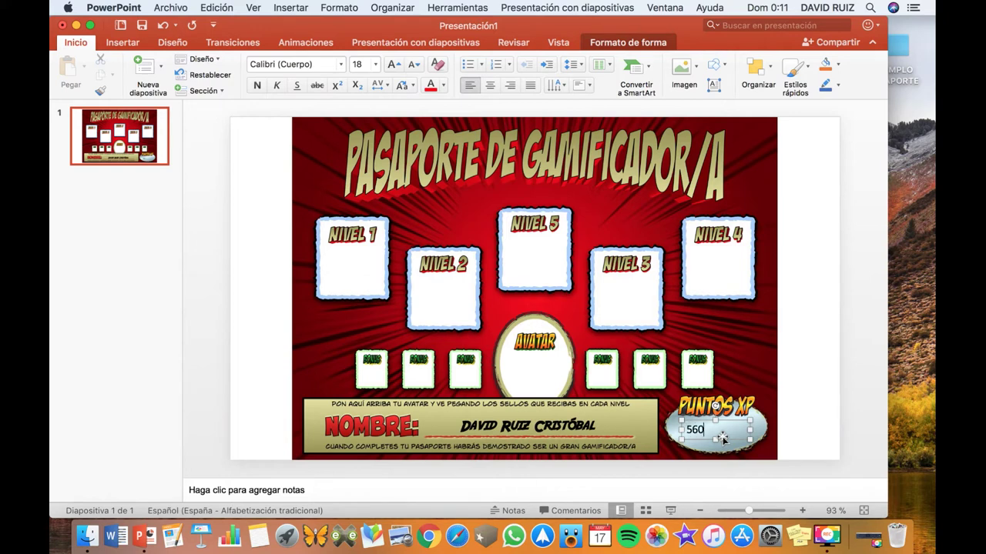
double_click(696, 430)
click(339, 66)
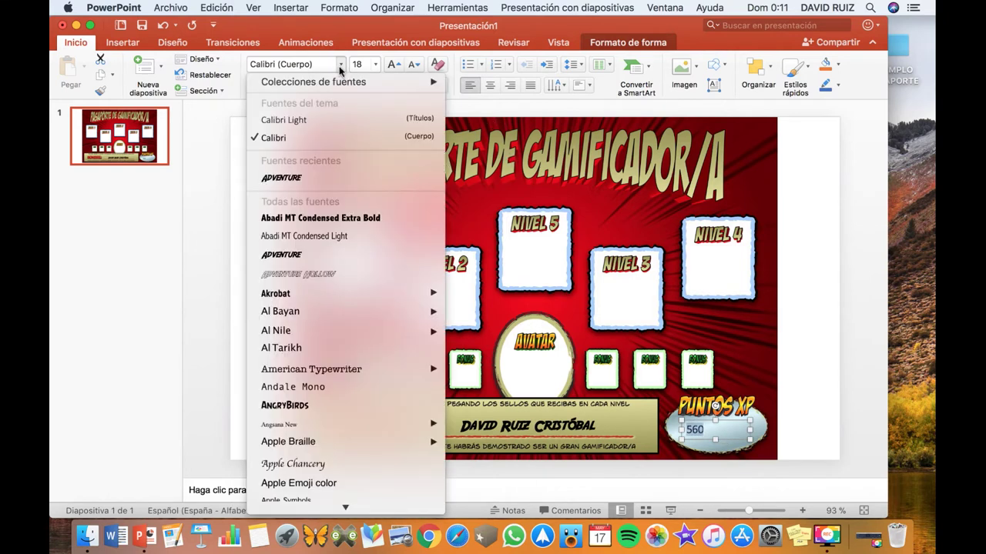
click(285, 177)
click(391, 65)
click(392, 68)
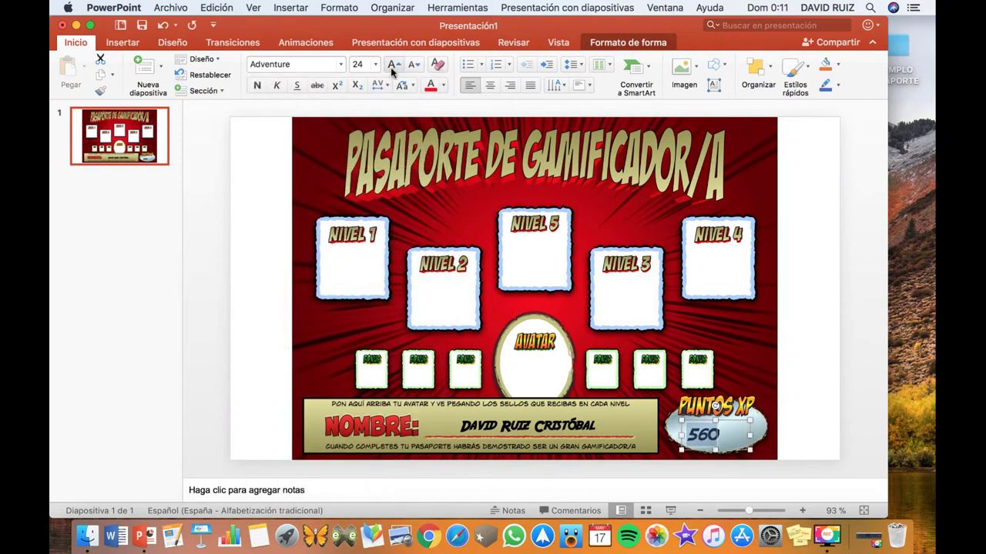
click(490, 87)
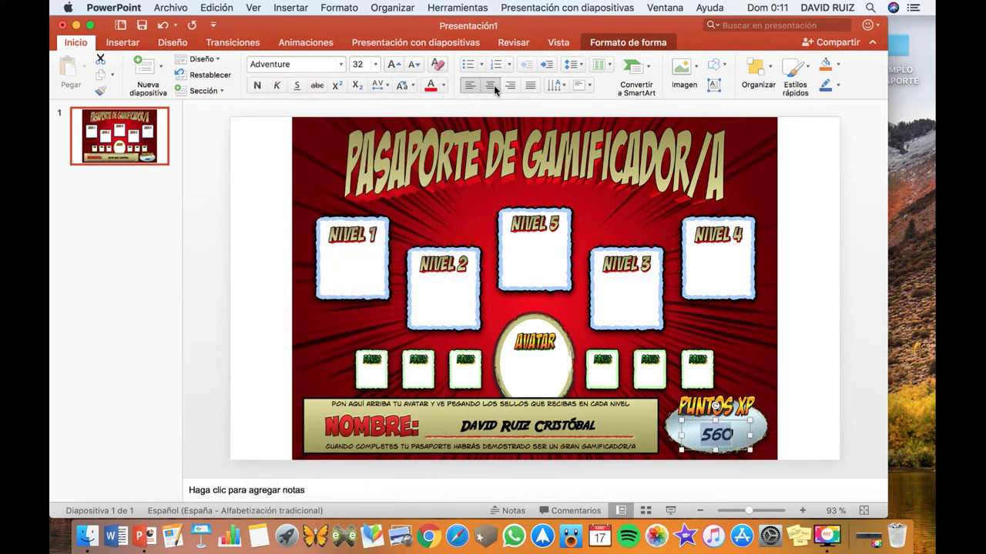
click(762, 346)
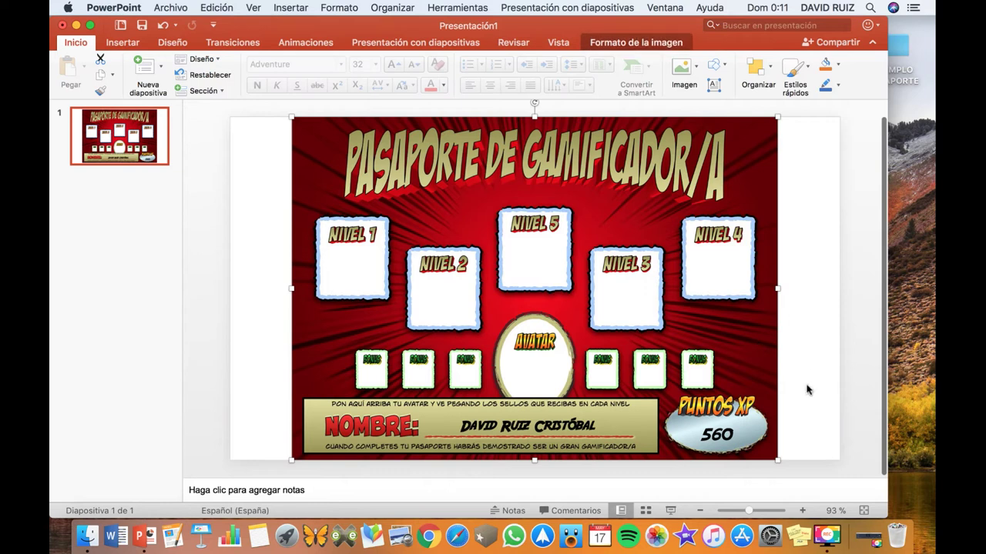
click(718, 440)
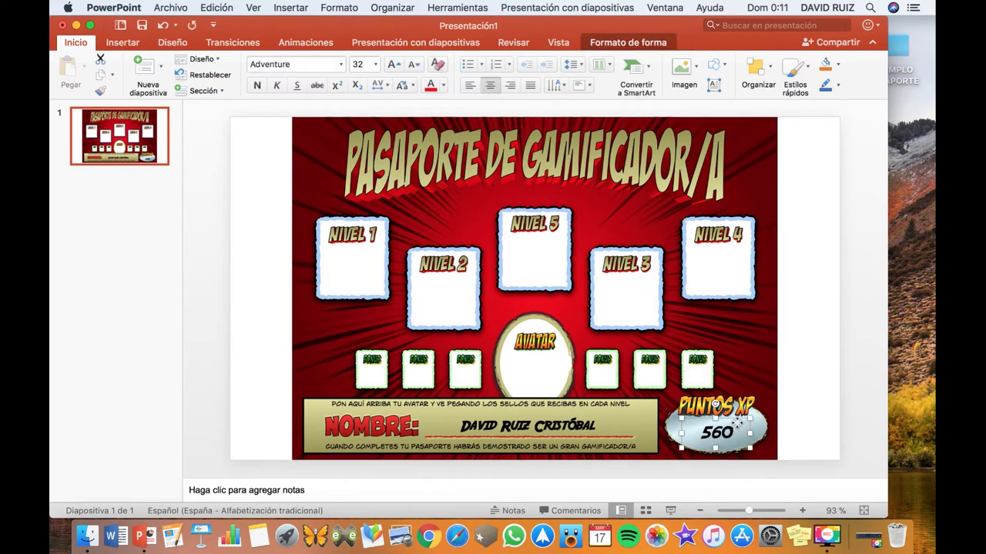
click(747, 376)
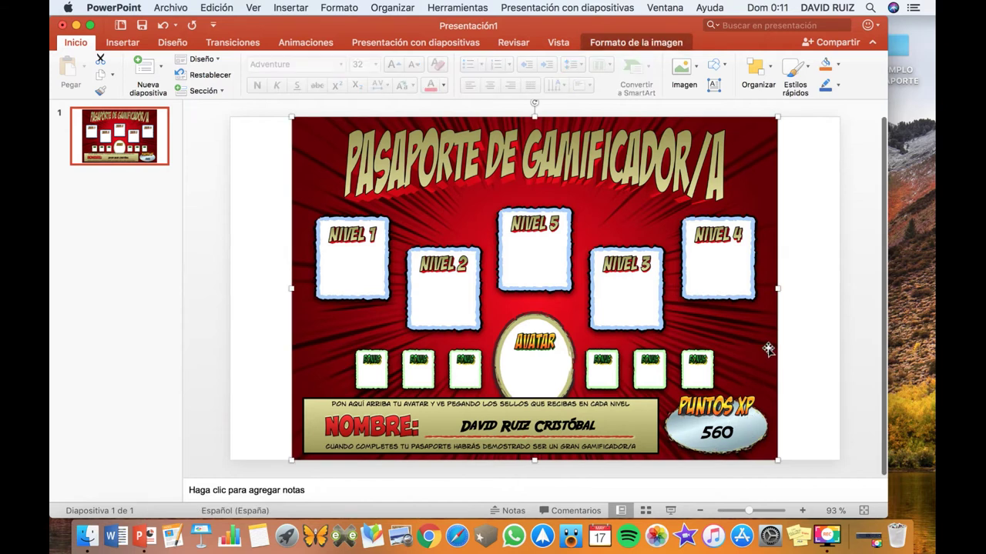
Insert thumbsup.png and fit it into the AVATAR oval at about 5,37 × 4,69 cm
click(695, 68)
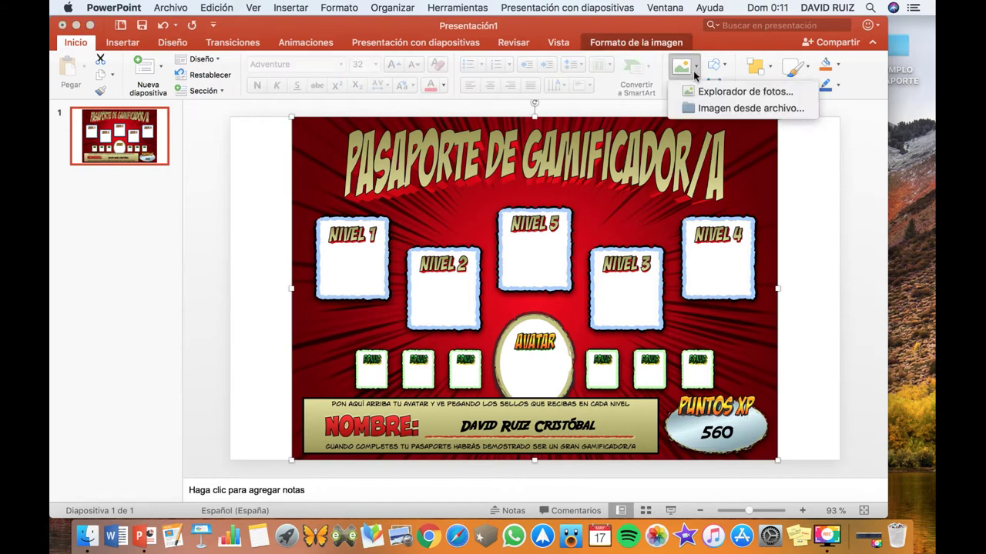
click(723, 109)
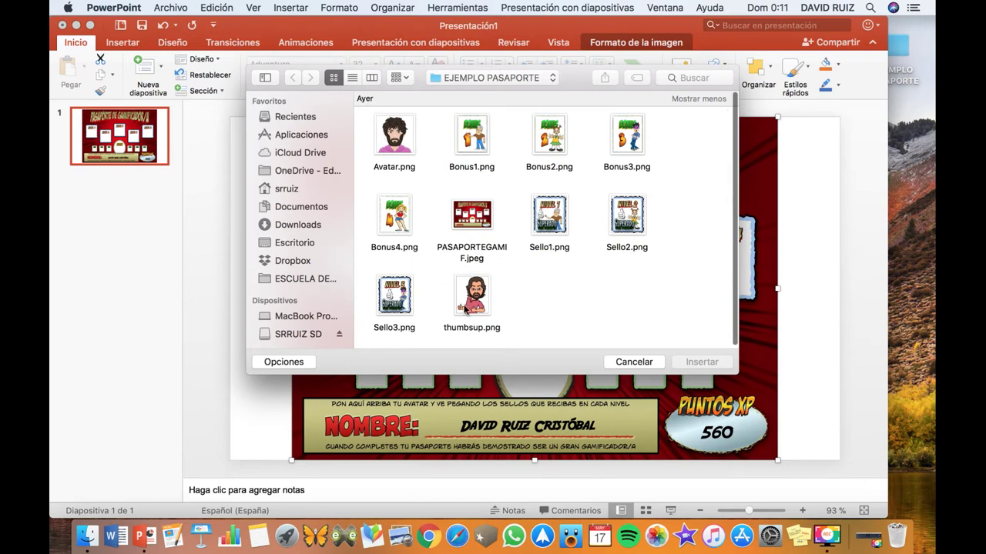
click(465, 309)
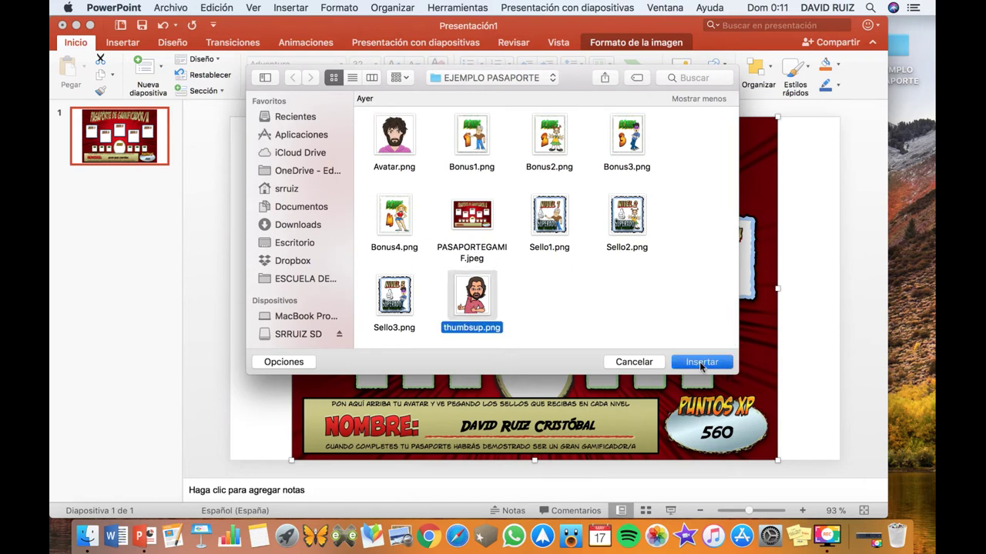
click(699, 361)
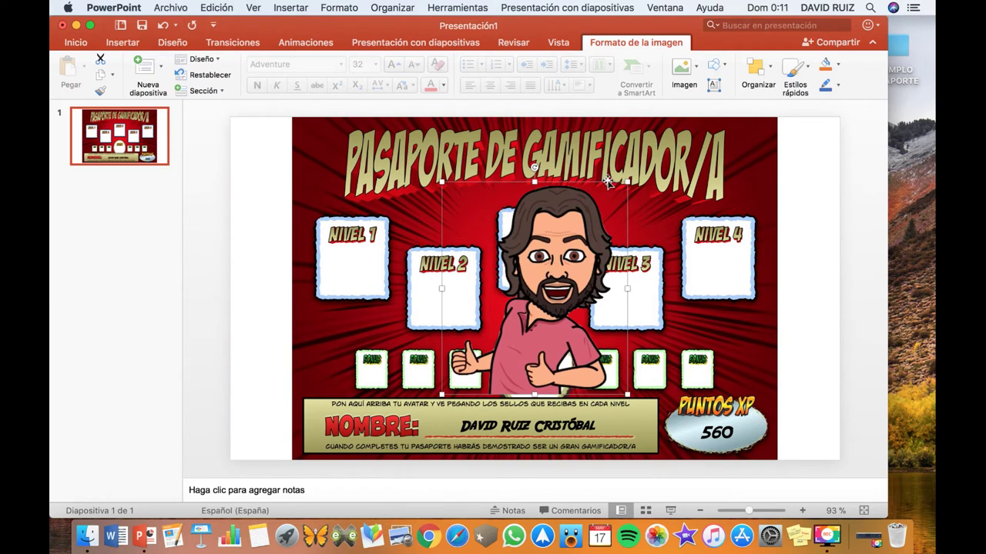
drag(626, 181, 527, 299)
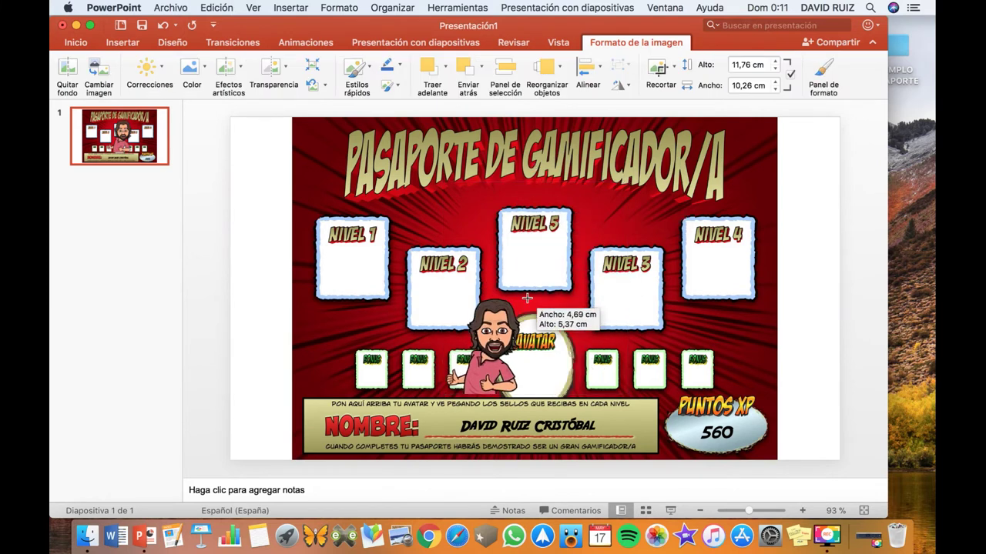
drag(493, 349, 536, 353)
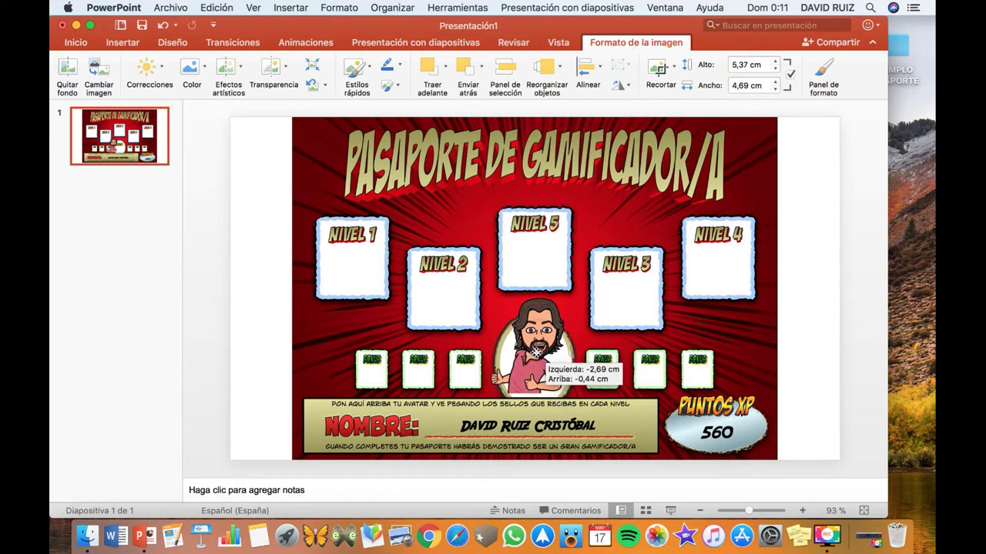
drag(537, 354, 537, 354)
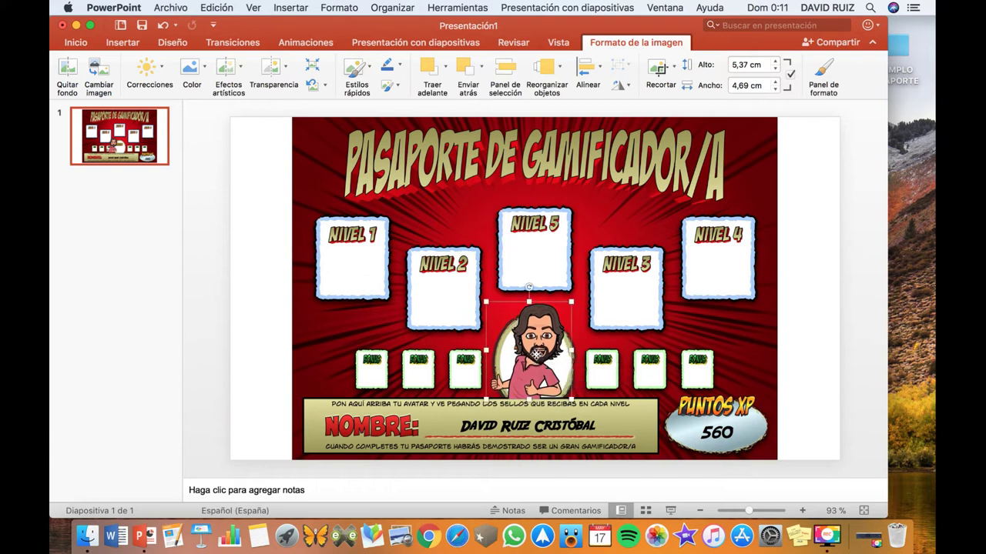
click(600, 225)
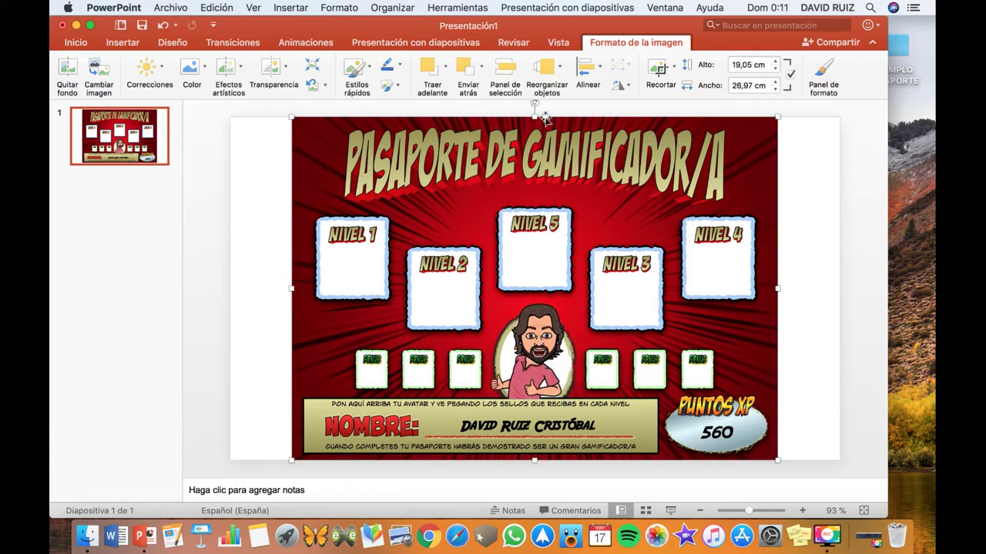
Insert Sello1.png and size it to about 4,82 × 4,31 cm over the NIVEL 1 box
click(77, 43)
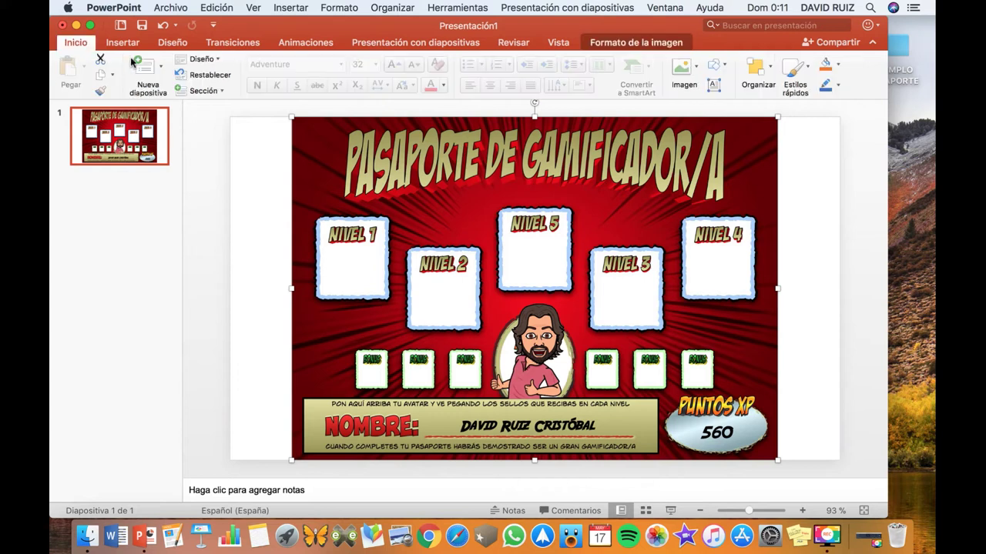
click(690, 68)
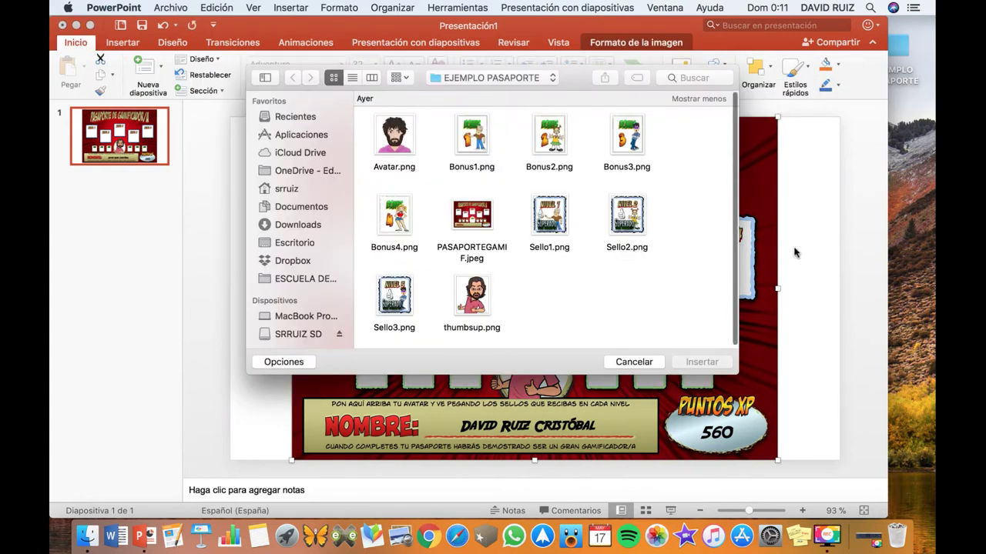
click(555, 219)
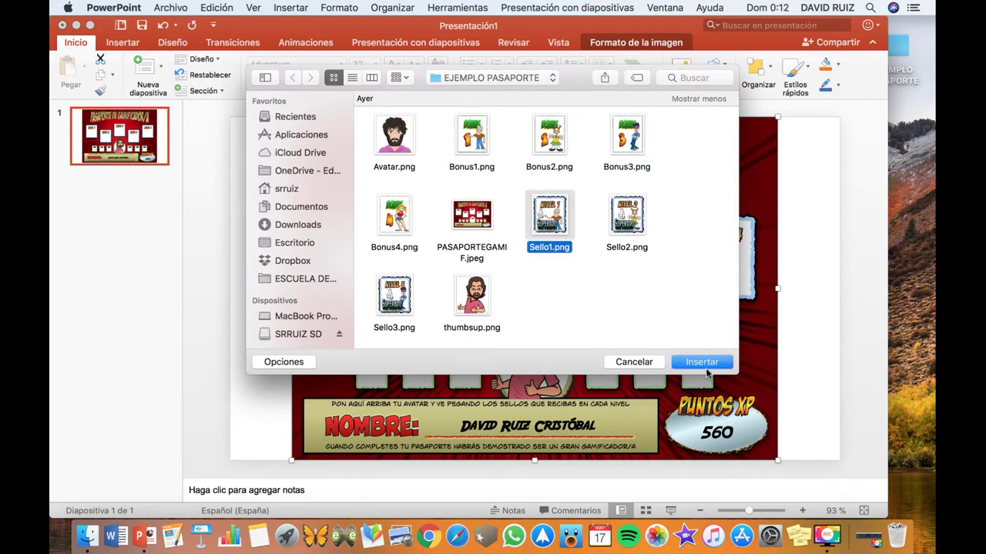
click(702, 363)
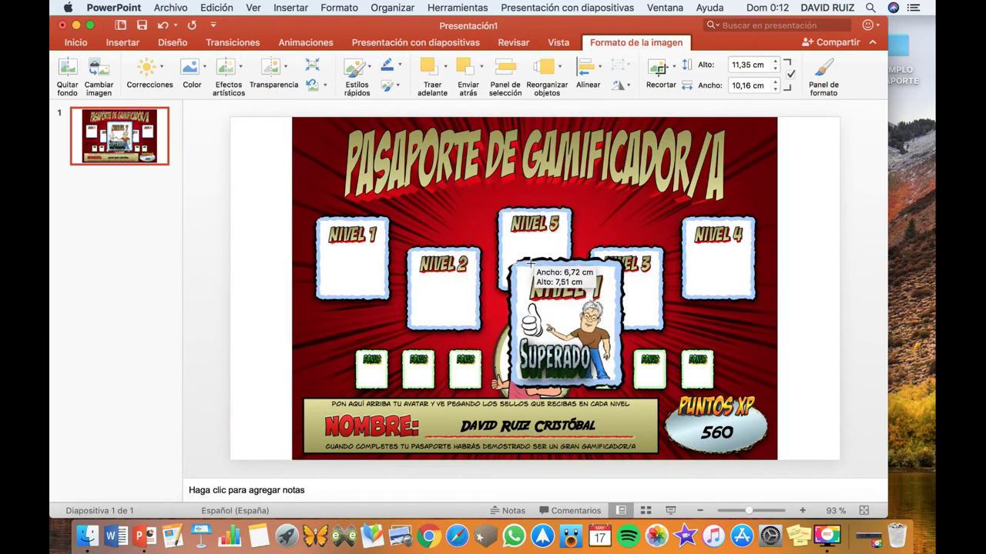
mouse_move(444, 186)
mouse_down()
mouse_move(563, 300)
mouse_move(565, 321)
mouse_up()
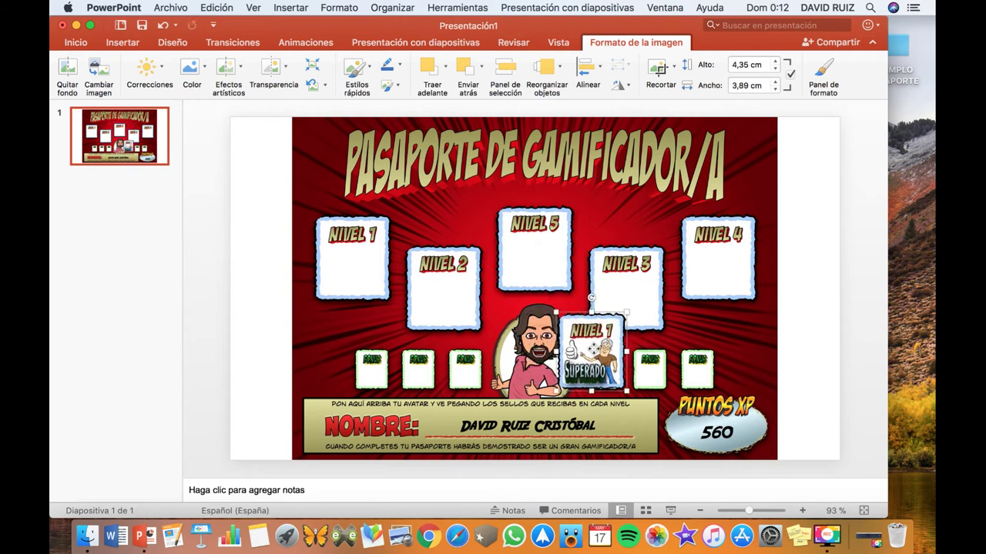
mouse_move(597, 353)
mouse_down()
mouse_move(340, 198)
mouse_move(352, 254)
mouse_up()
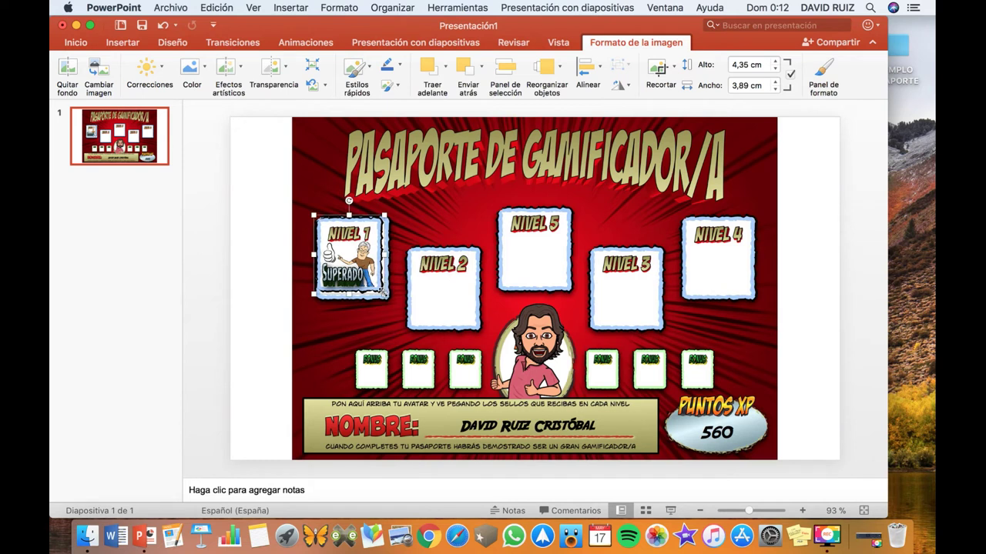
drag(384, 294, 388, 300)
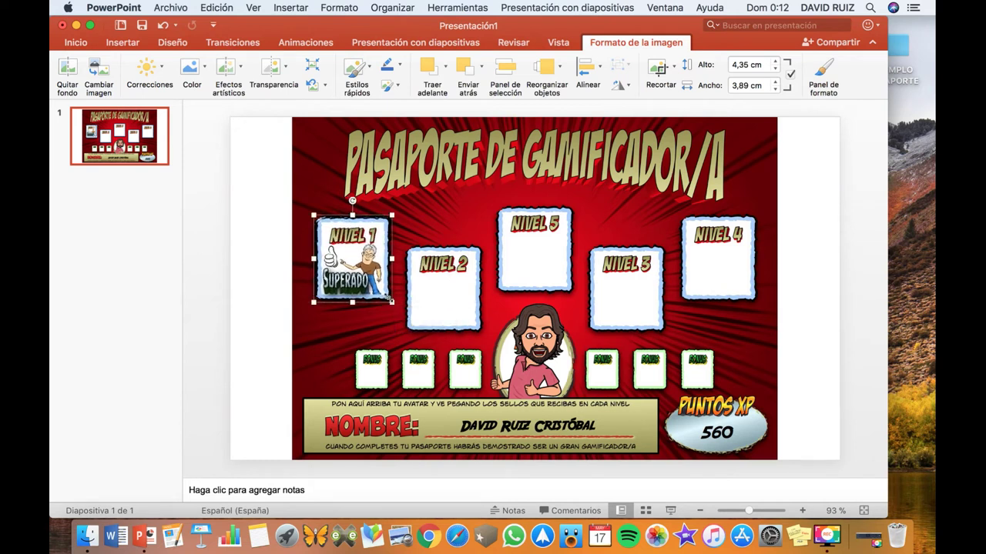
click(432, 225)
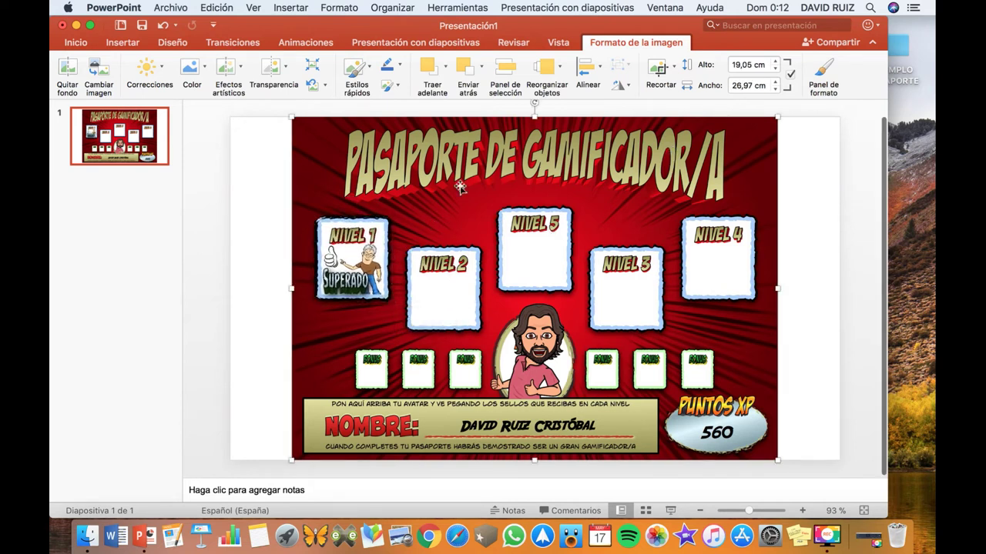
Insert Bonus1.png and shrink it to about 2,08 × 1,71 cm on the first BONUS card
click(76, 43)
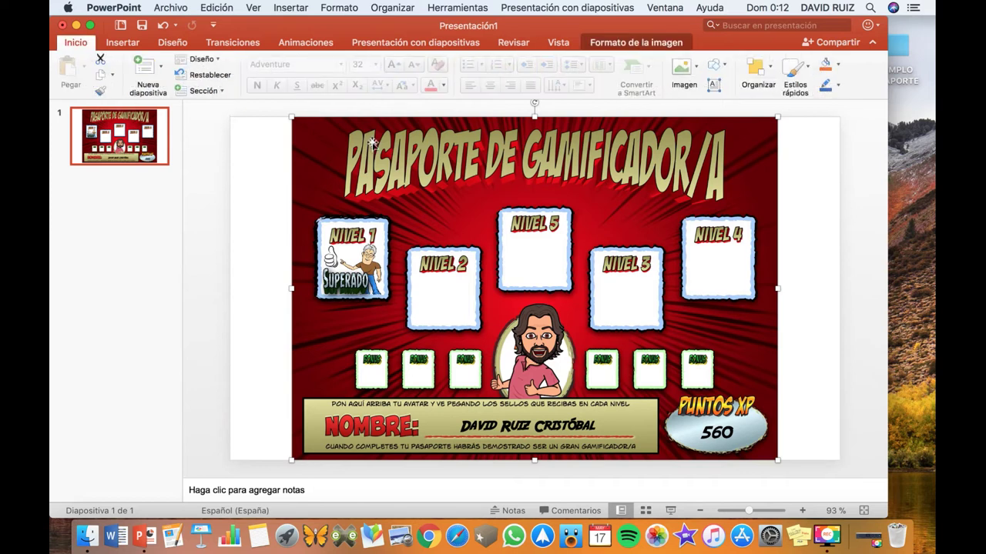
click(682, 68)
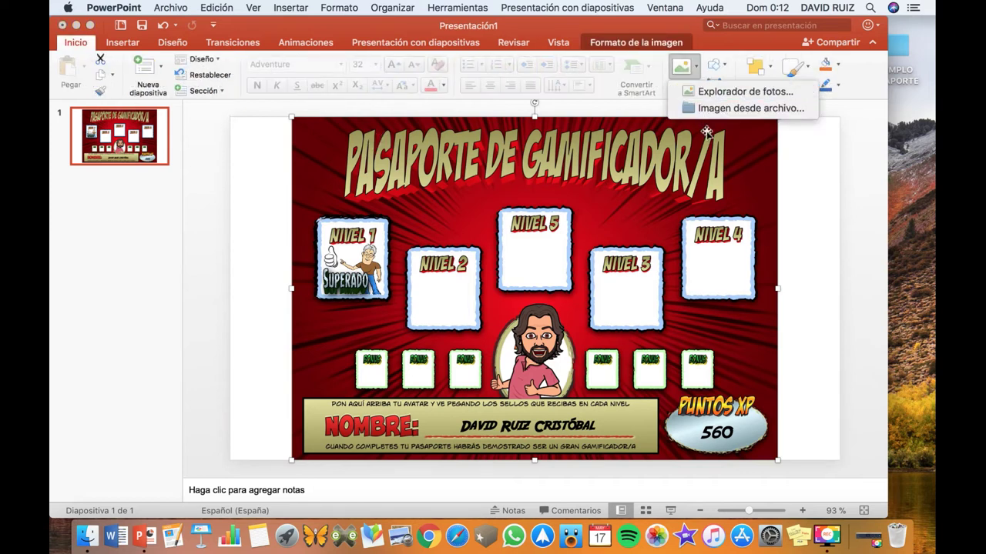
click(721, 108)
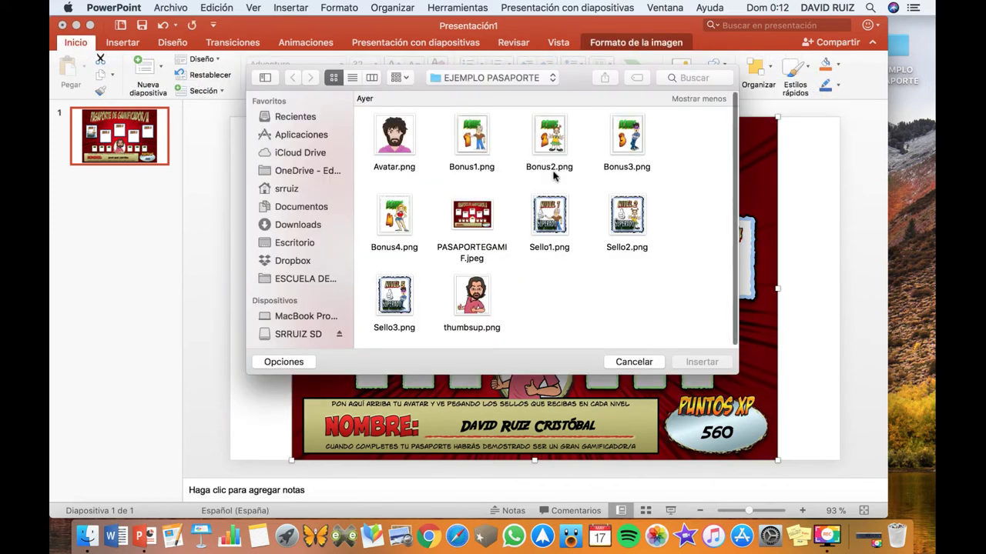
click(473, 134)
click(702, 362)
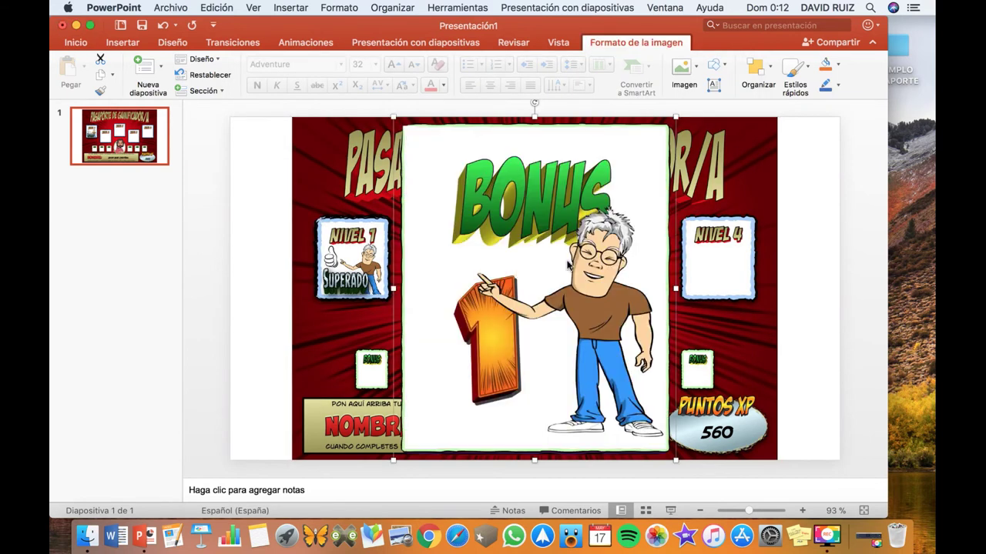
drag(661, 141, 460, 421)
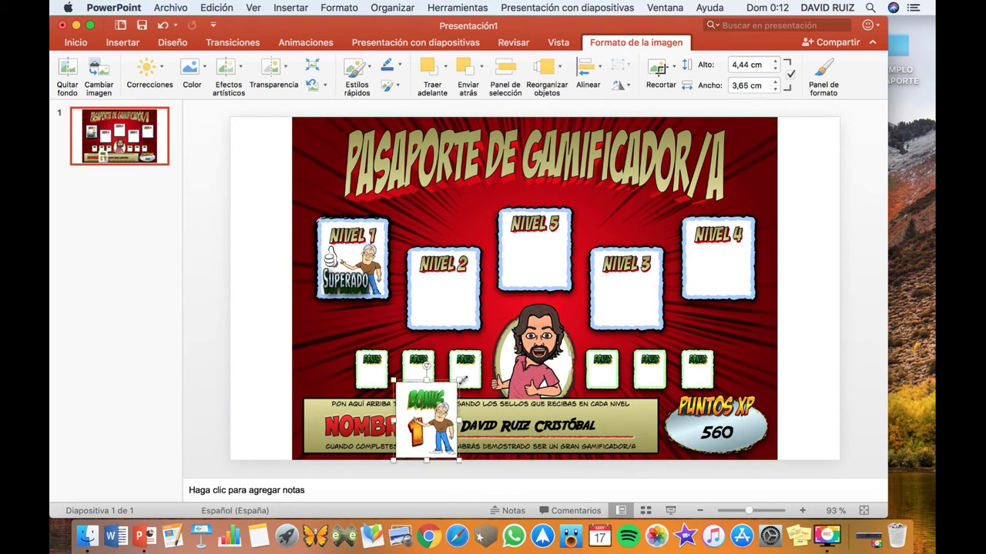
mouse_move(459, 380)
mouse_down()
mouse_move(428, 417)
mouse_move(382, 370)
mouse_move(388, 389)
mouse_up()
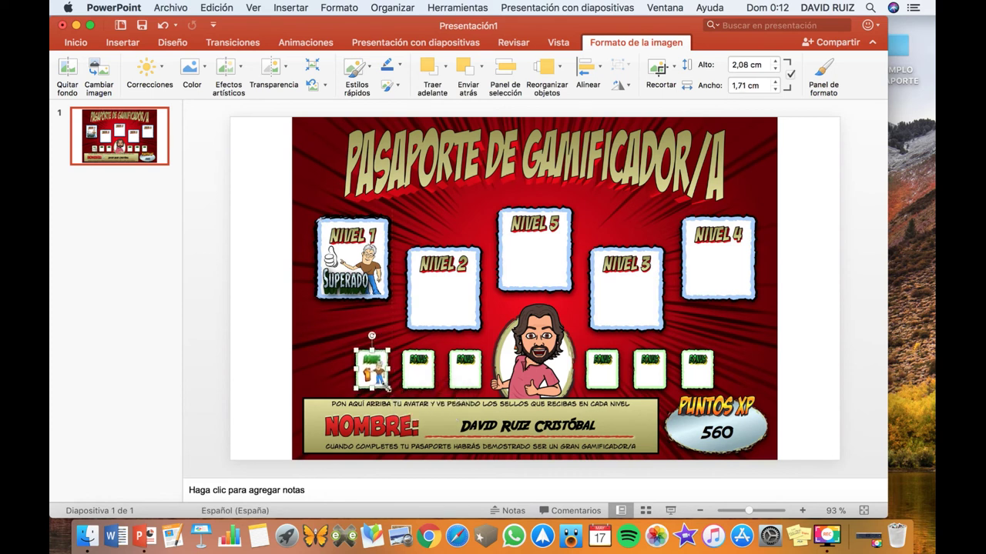
key(super+z)
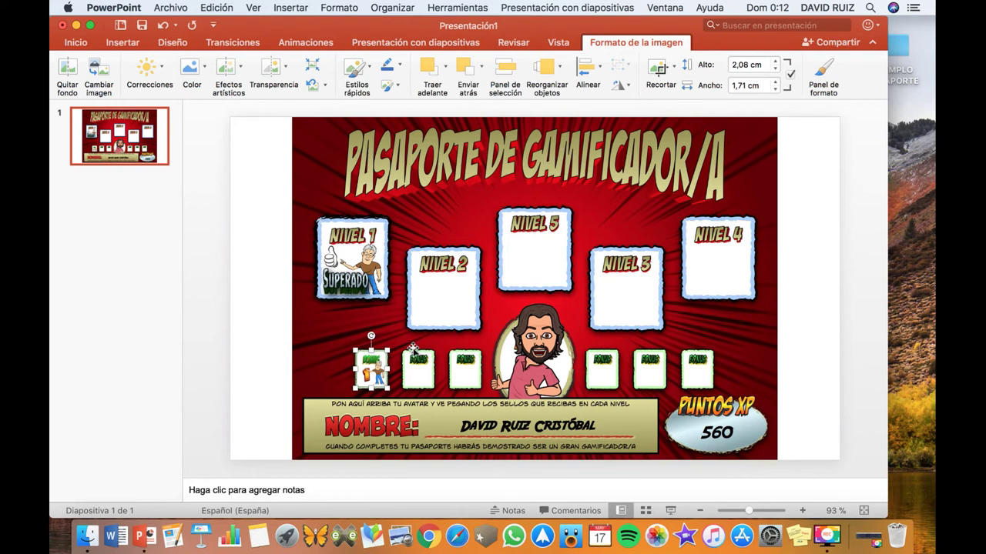
click(364, 323)
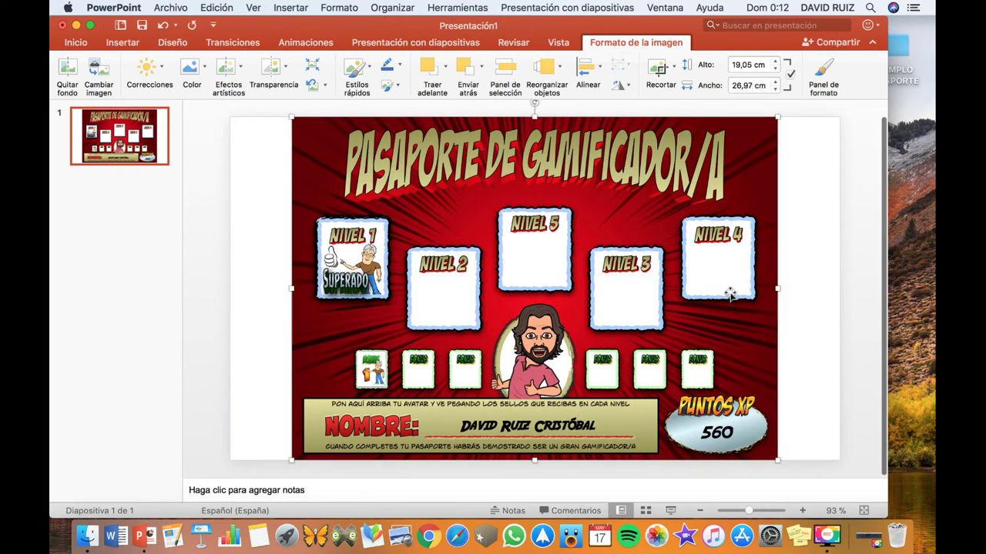
click(827, 271)
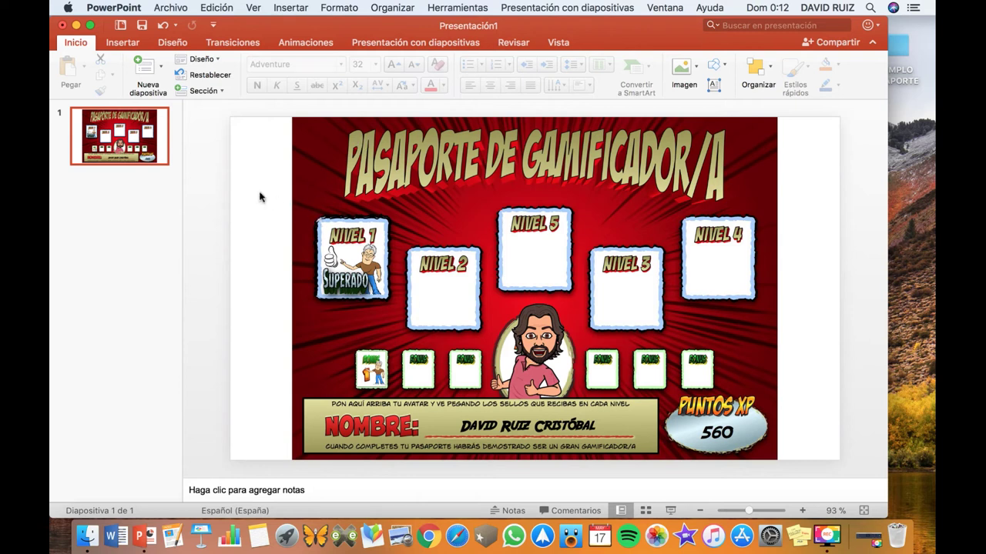
Export only the current slide as a 1440 × 810 PNG image to the Desktop
click(173, 11)
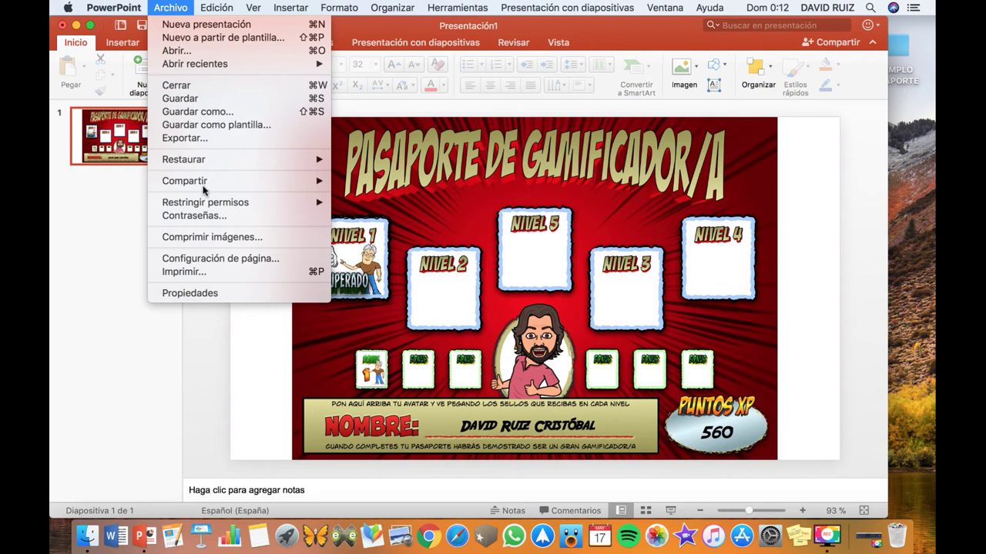
mouse_move(203, 203)
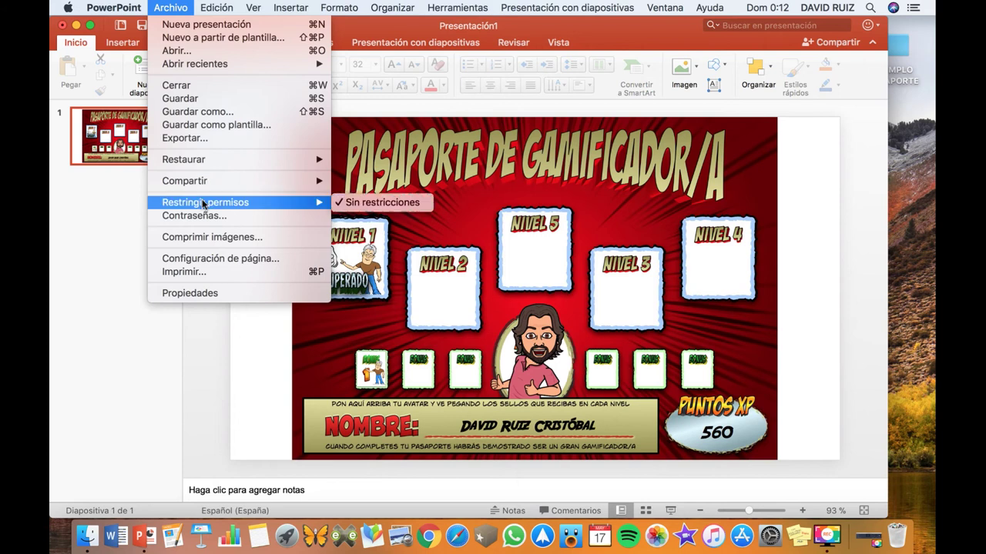
click(175, 143)
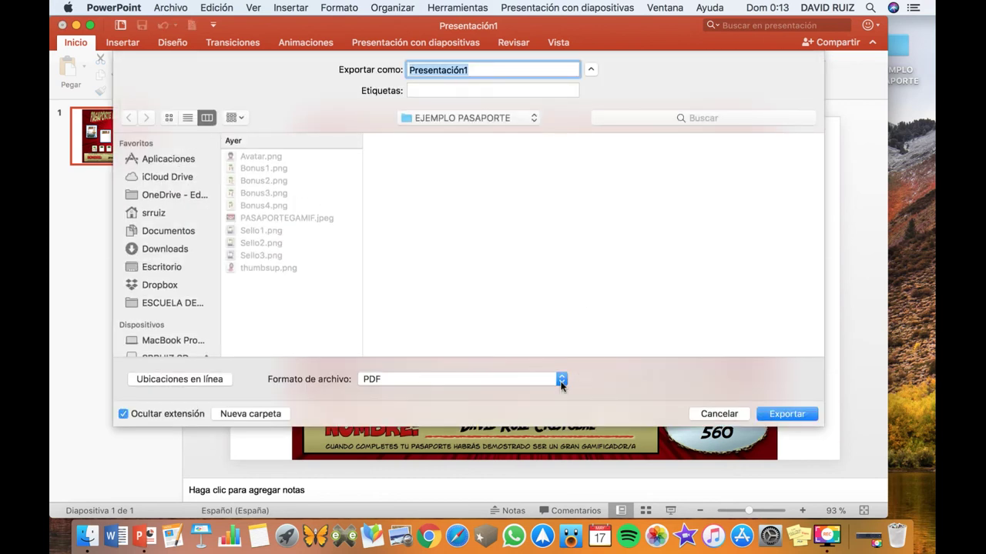
click(561, 378)
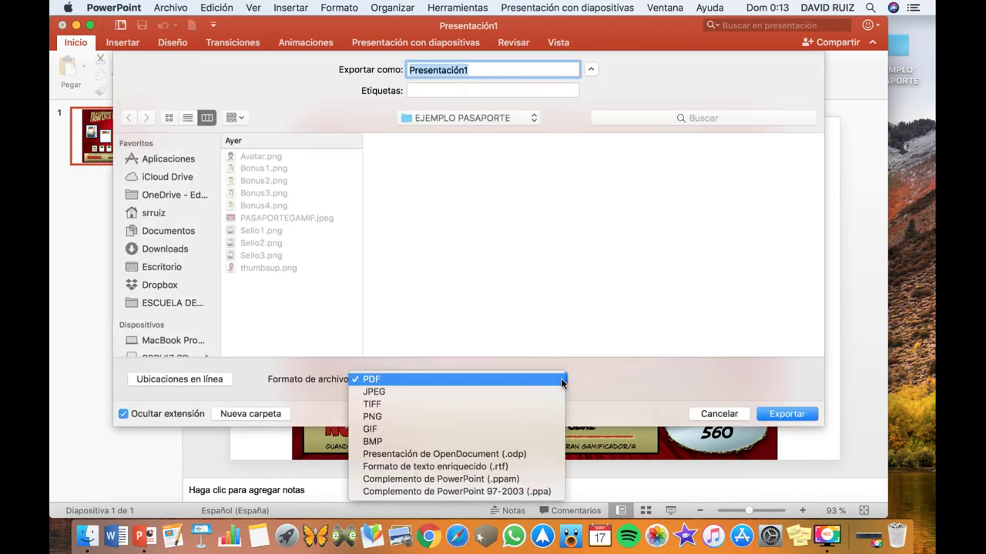
click(465, 417)
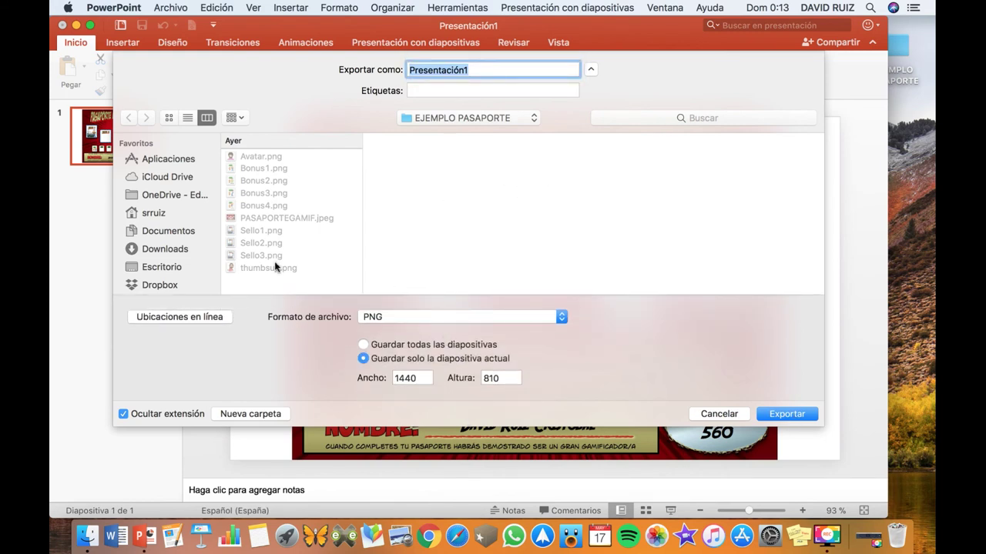
click(162, 268)
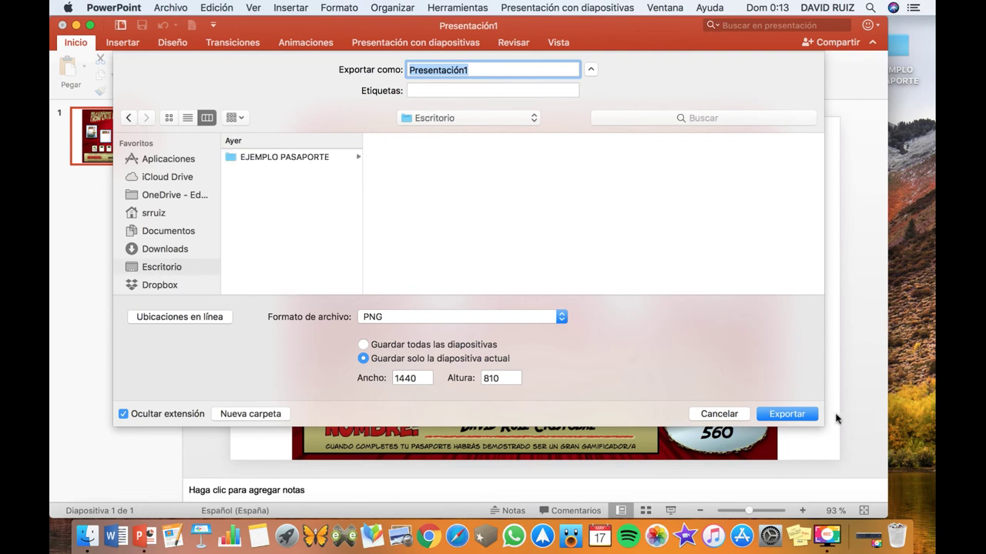
click(784, 416)
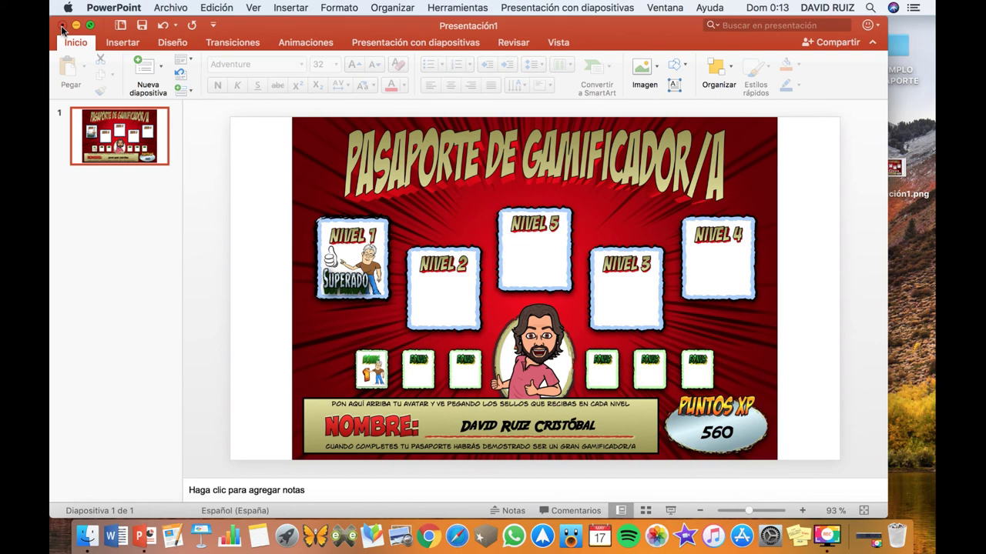
Close the presentation without saving, then open Presentación1.png from the desktop in Preview
click(63, 29)
click(434, 123)
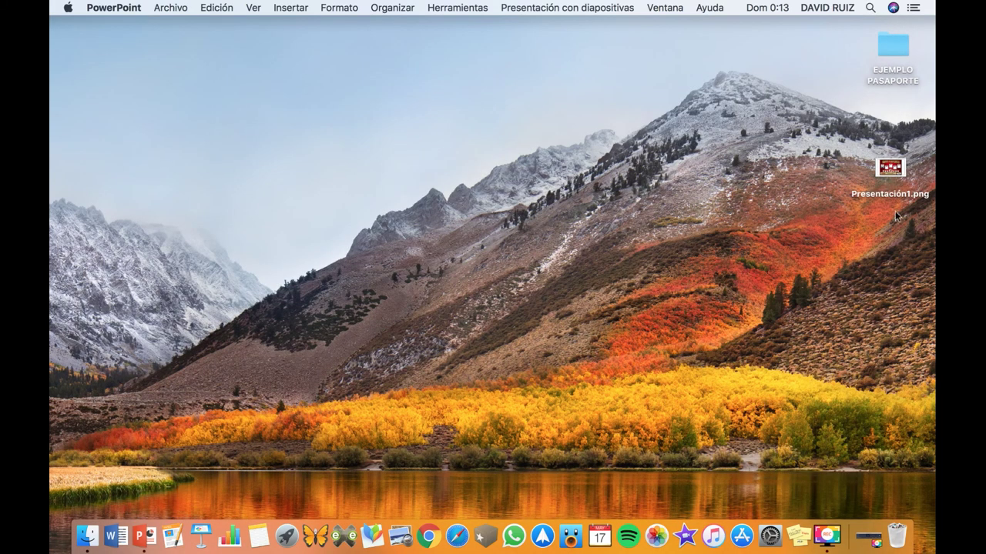
drag(891, 171, 460, 285)
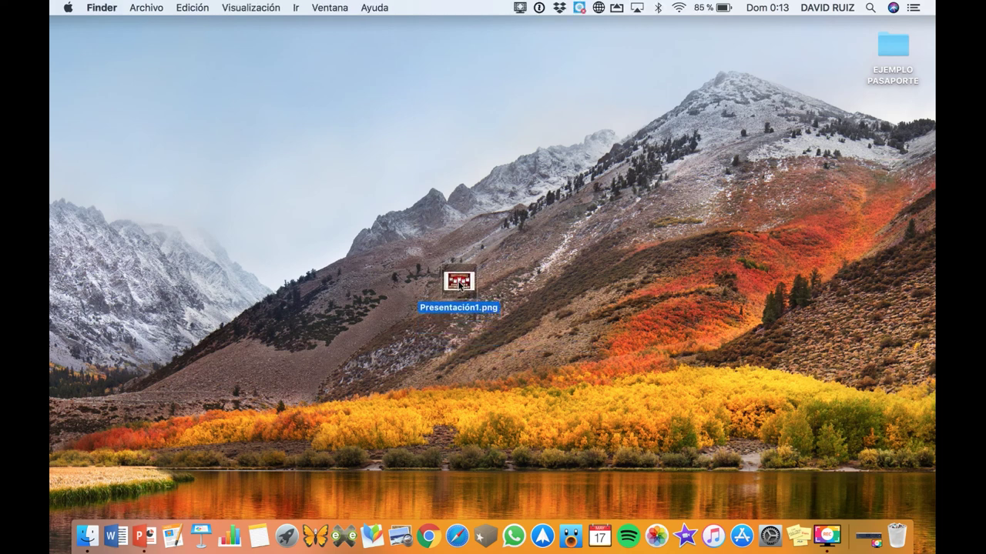
double_click(460, 283)
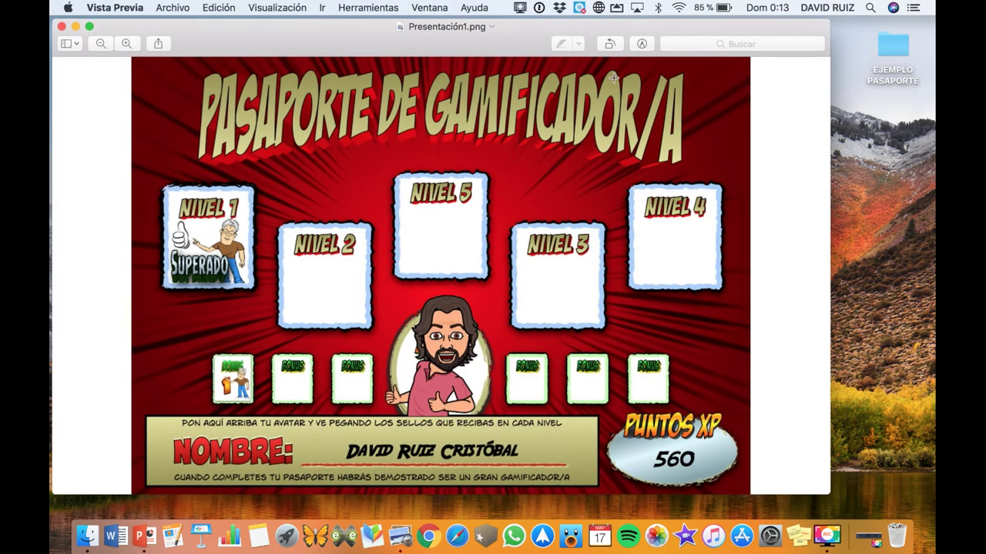
Crop Presentación1.png to the passport area (1144 × 809) in Vista Previa and close it
click(642, 44)
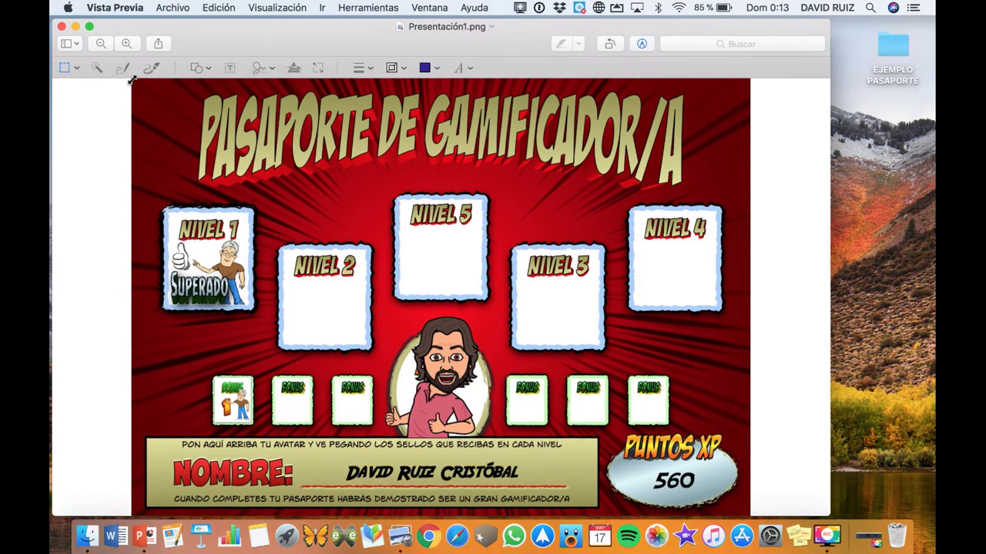
mouse_move(133, 80)
mouse_down()
mouse_move(728, 527)
mouse_move(750, 531)
mouse_up()
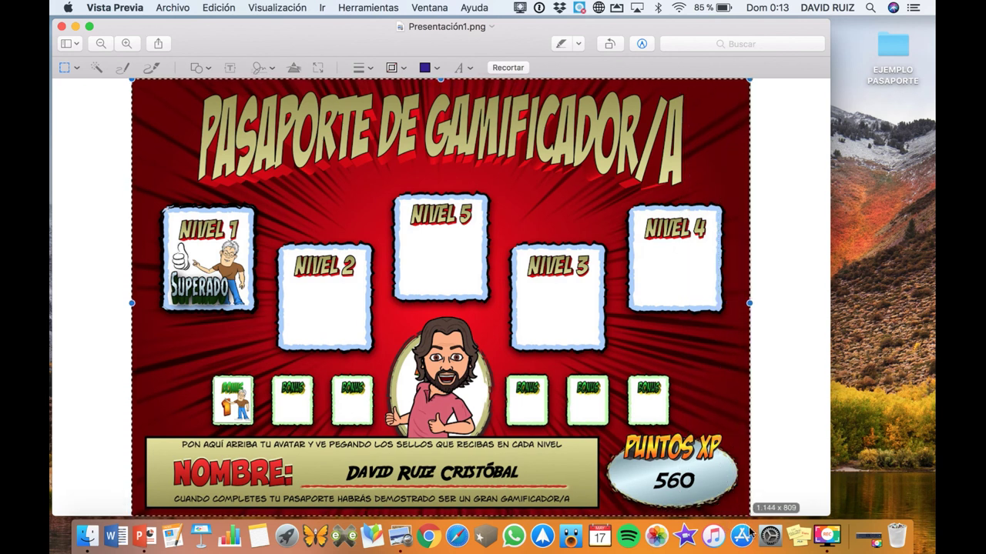
click(511, 67)
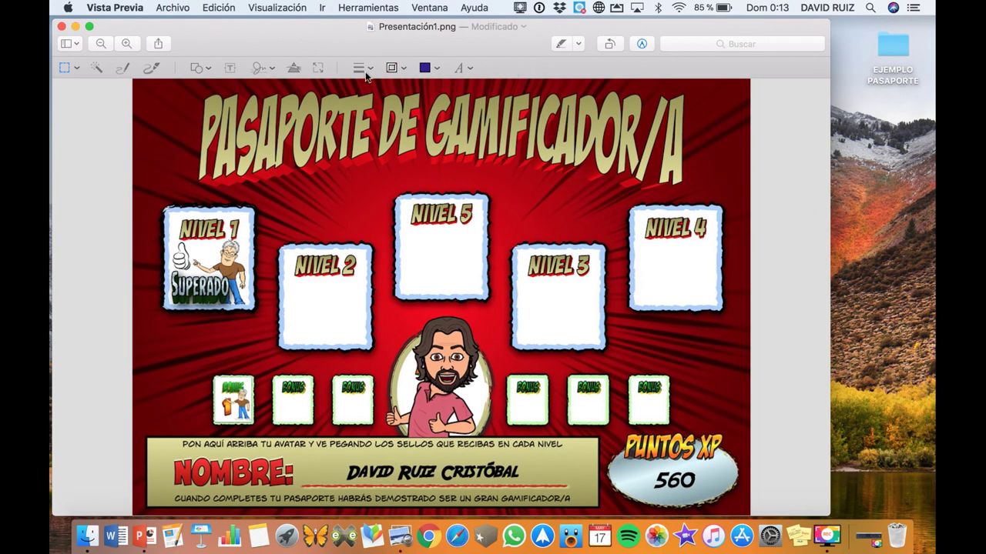
click(62, 27)
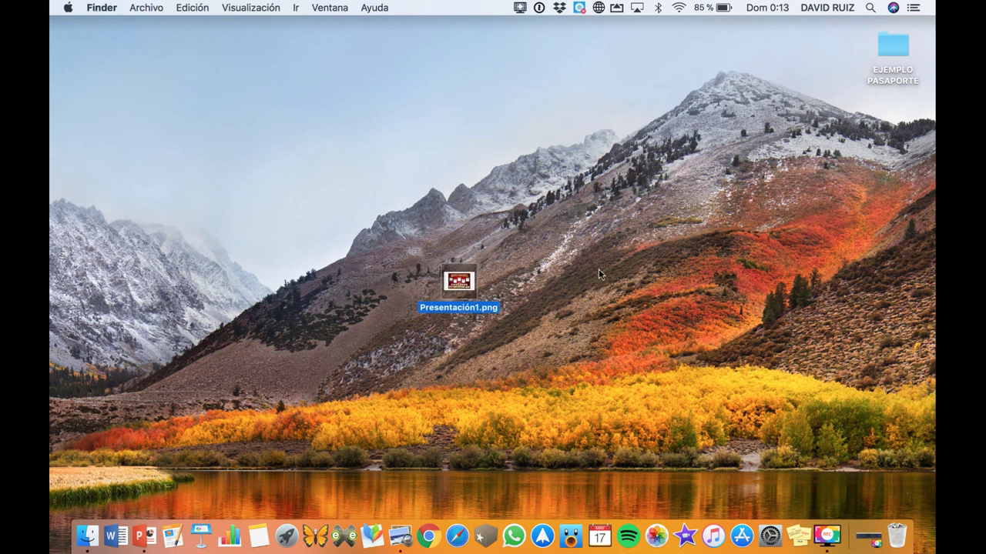
Place the Presentación1.png icon at the desktop's top-right, beneath the EJEMPLO PASAPORTE folder
mouse_move(458, 282)
mouse_down()
mouse_move(625, 270)
mouse_move(895, 122)
mouse_up()
click(565, 268)
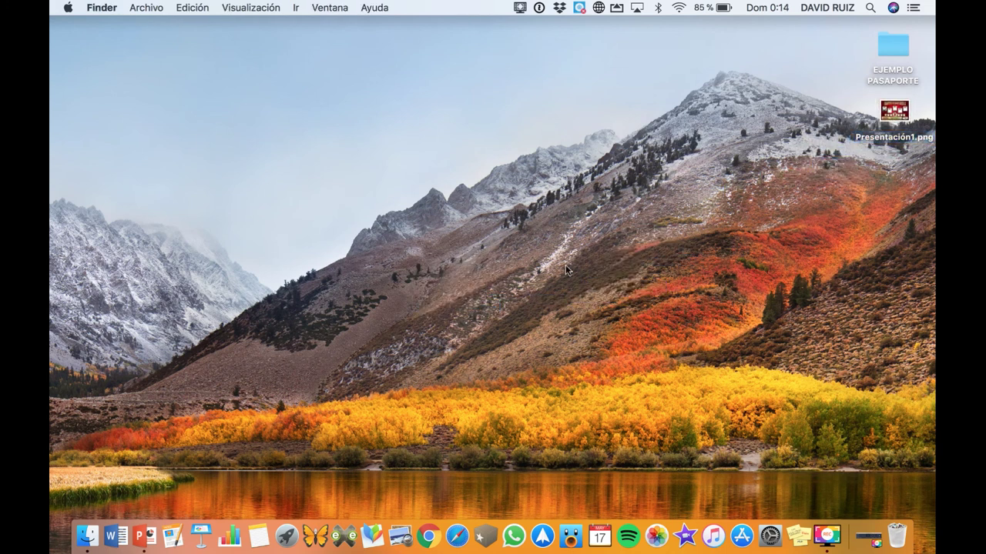